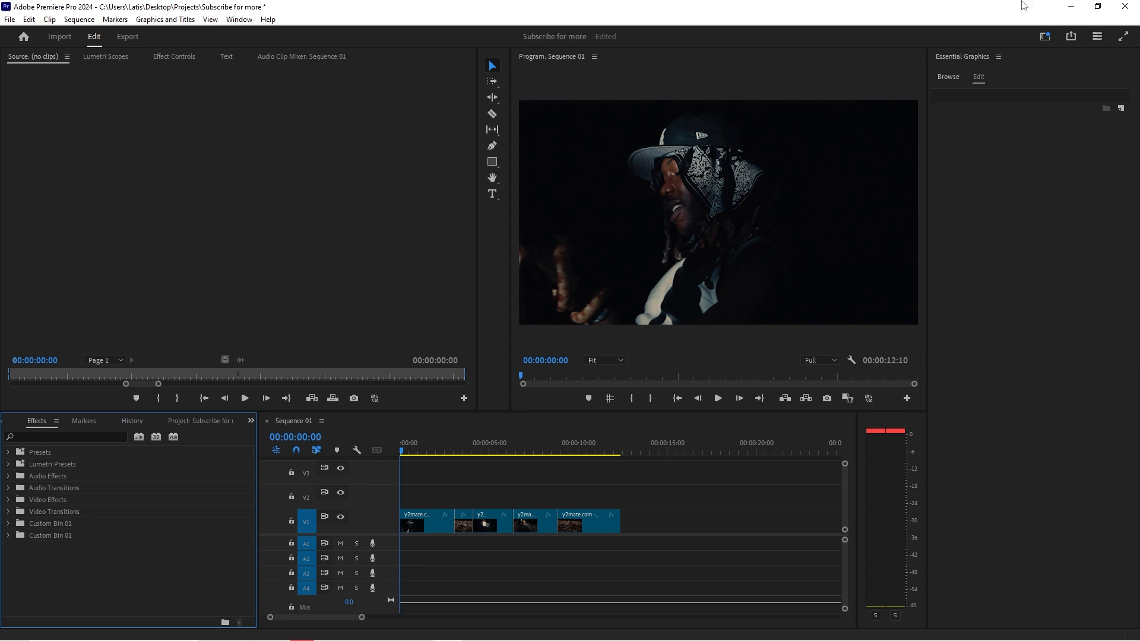
Apply the Threshold video effect to the first clip in the sequence and preview the playback.
click(64, 437)
text(thres)
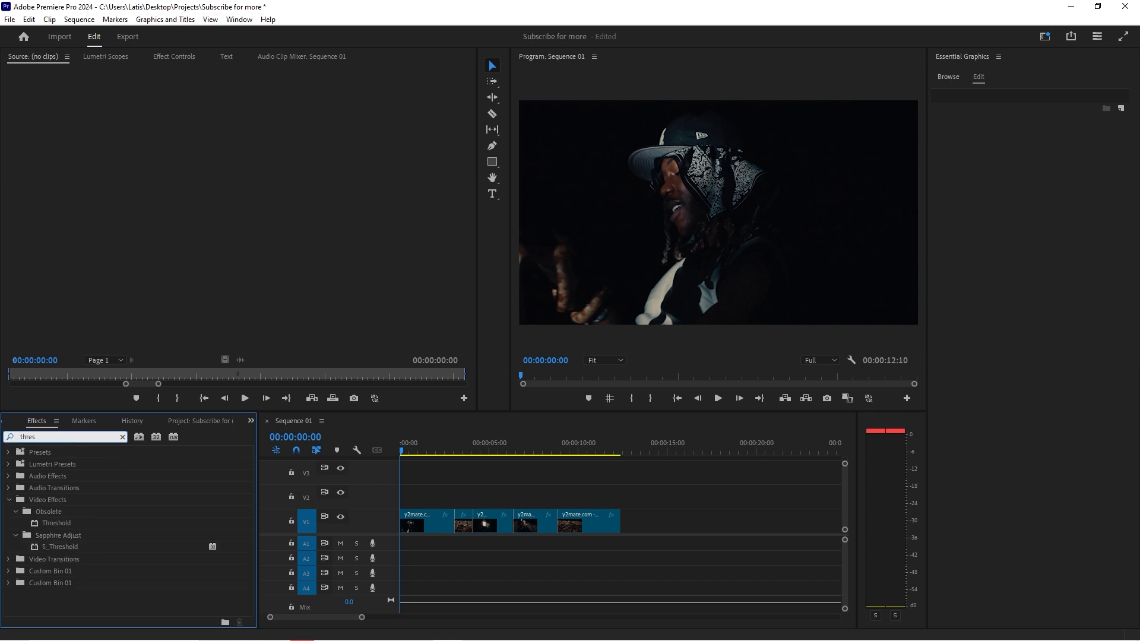
drag(56, 523, 418, 522)
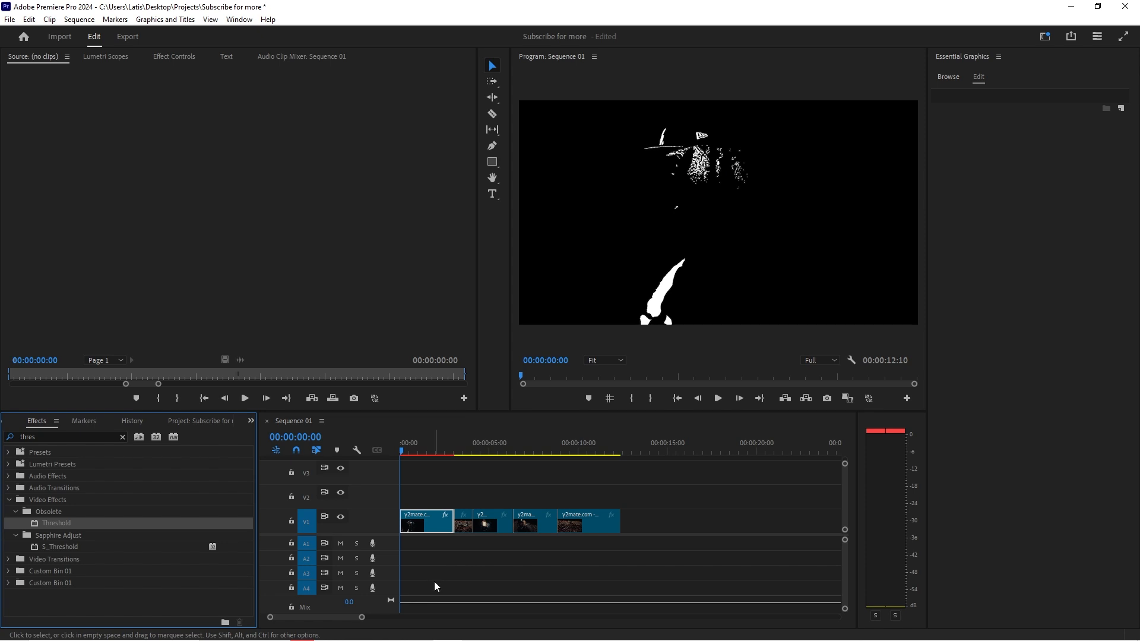
click(172, 57)
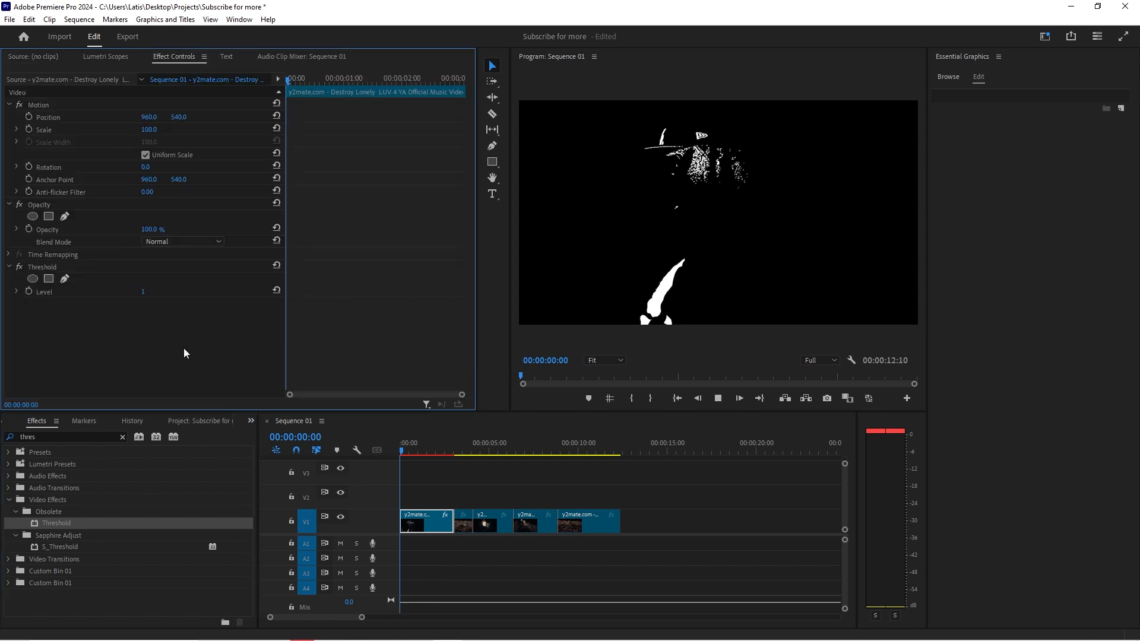
key(space)
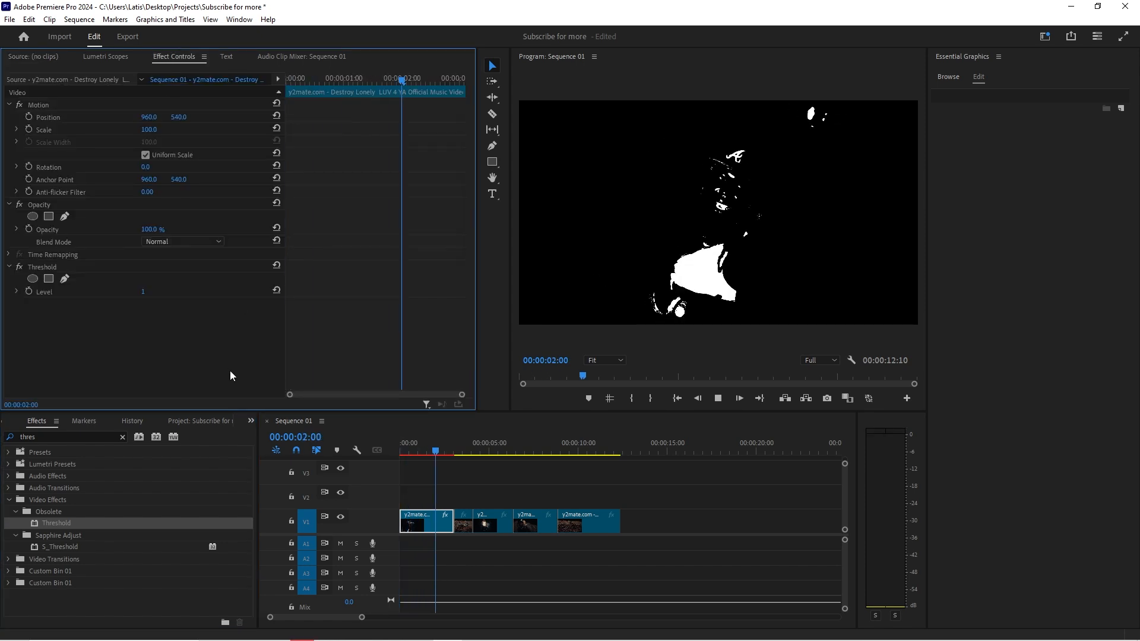
key(space)
Try the Channel Invert effect on the first clip, preview it, and undo it.
click(120, 434)
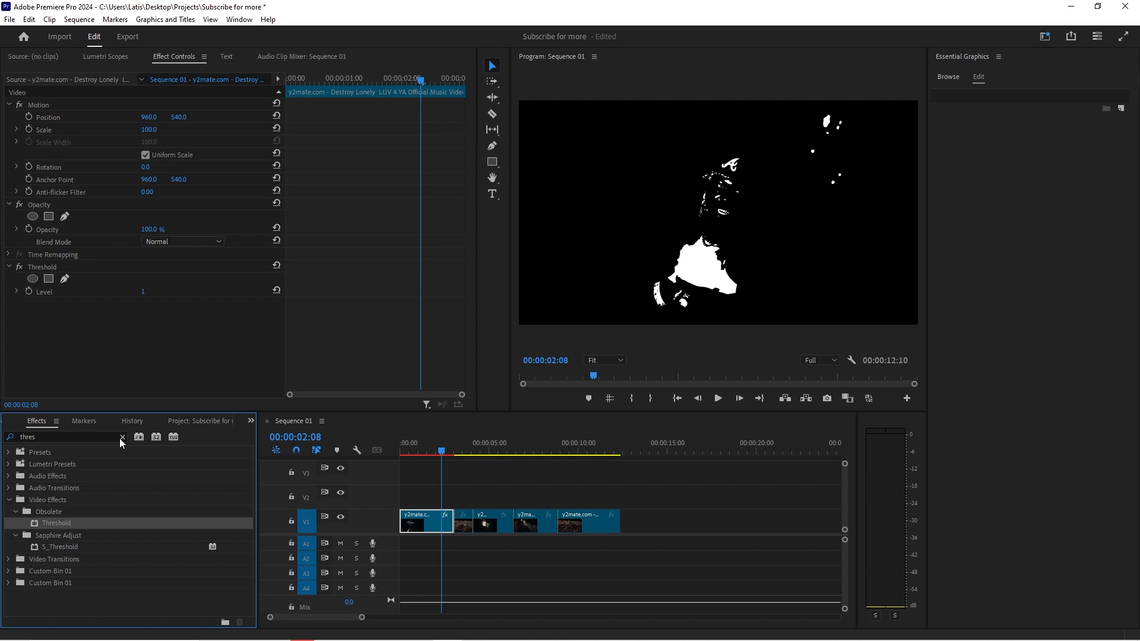
click(122, 436)
text(i)
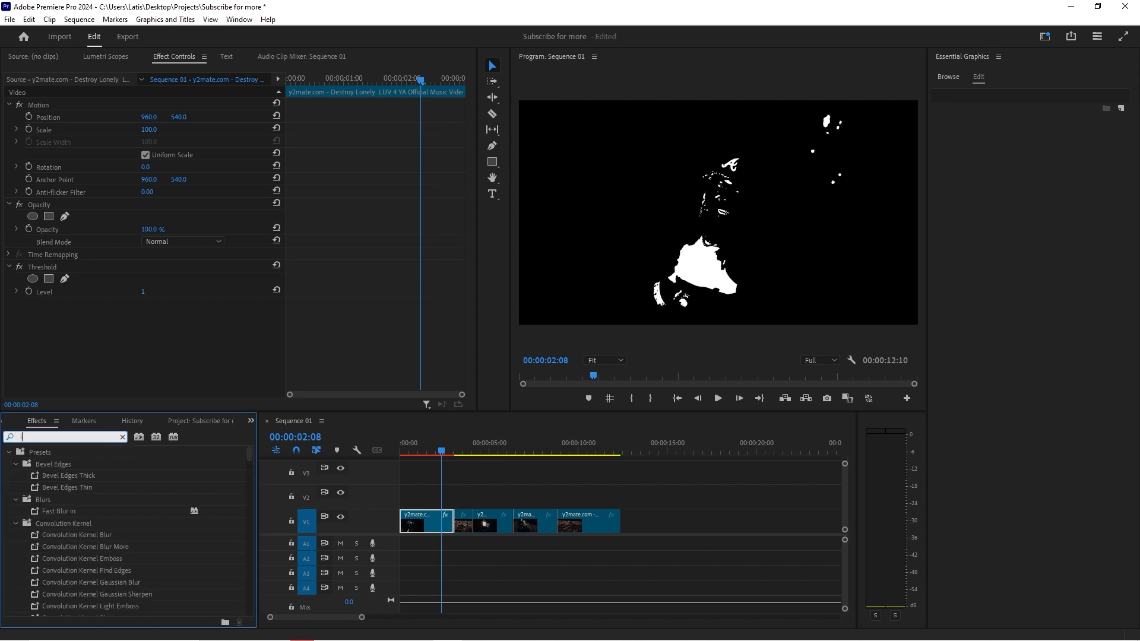
text(nver)
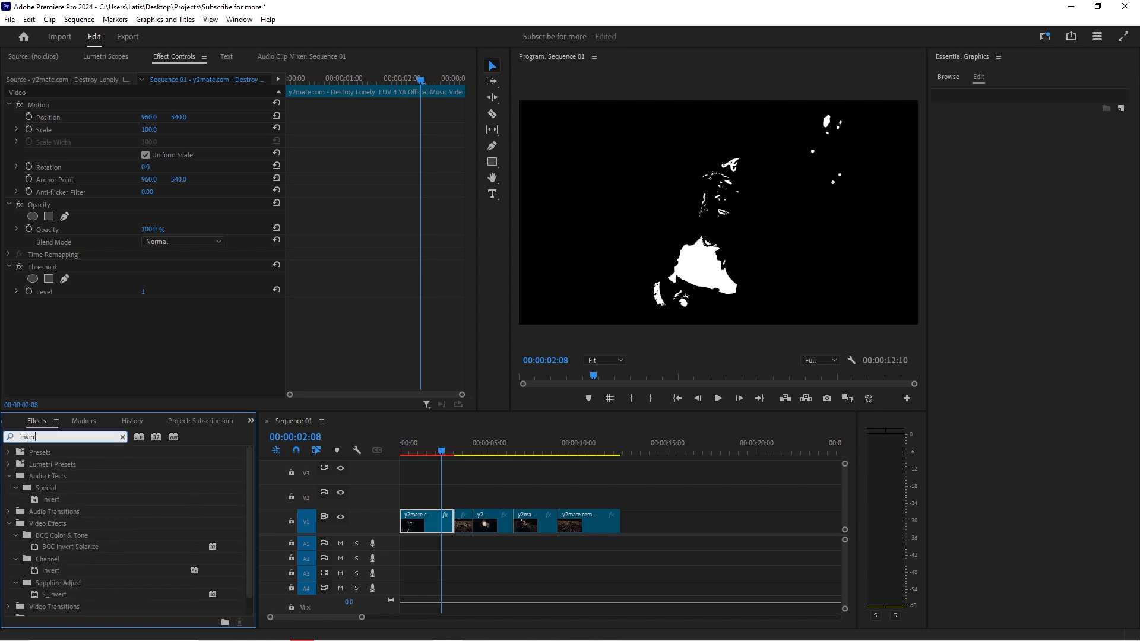
drag(60, 571, 426, 518)
drag(420, 445, 397, 448)
key(space)
key(ctrl+z)
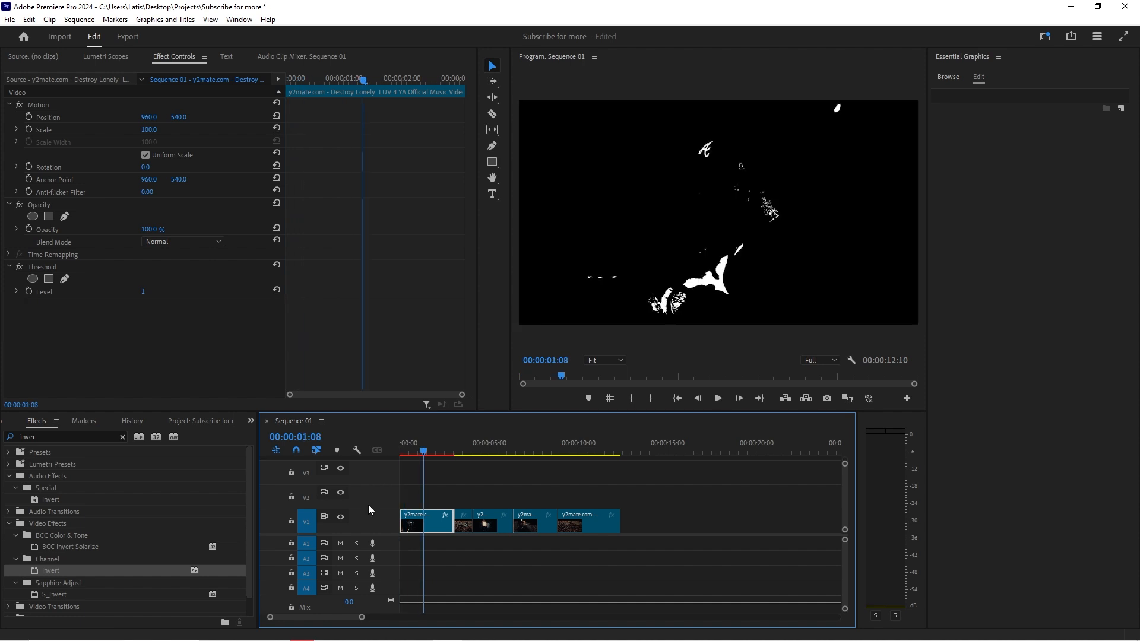
key(space)
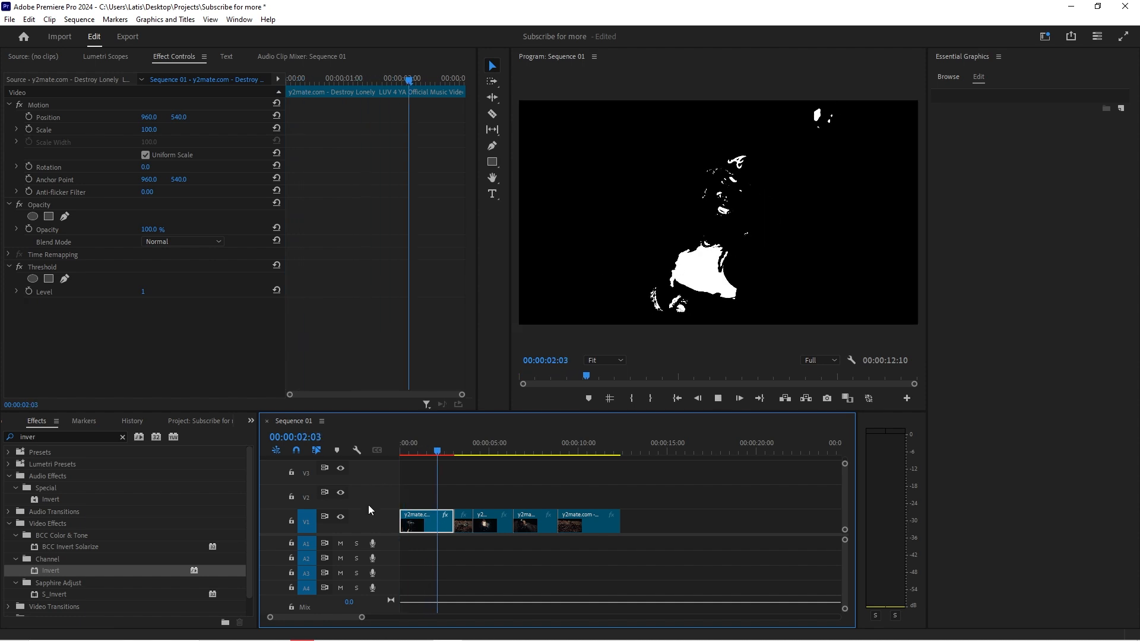
key(space)
drag(469, 450, 434, 450)
Add the Noise & Grain Noise effect to the first clip, placed above Threshold in the effect order.
click(122, 437)
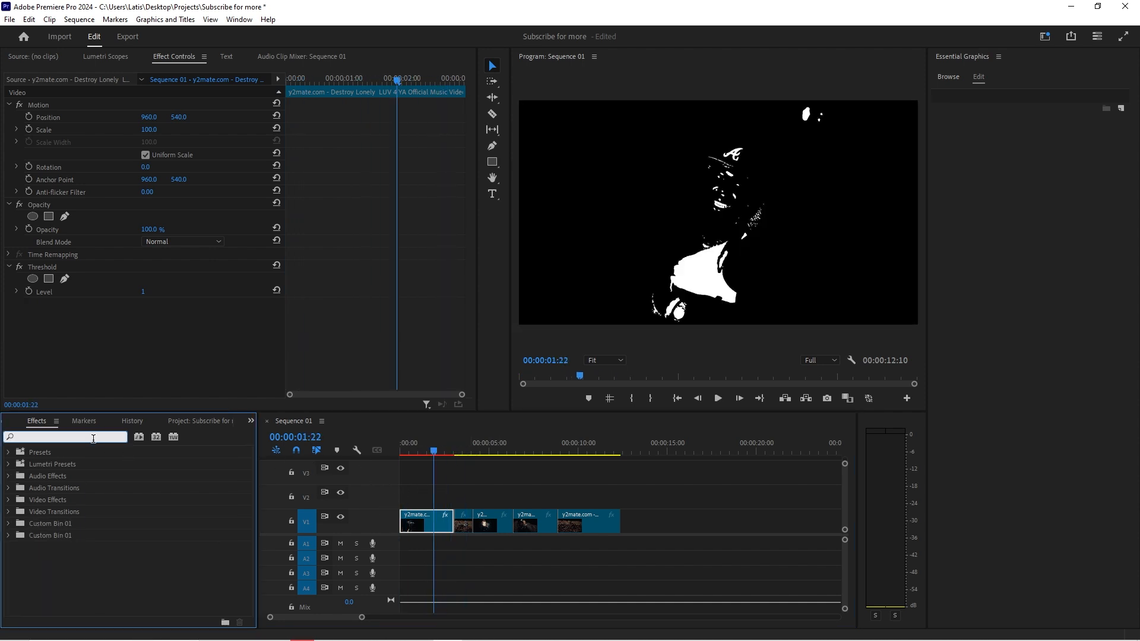
text(noise)
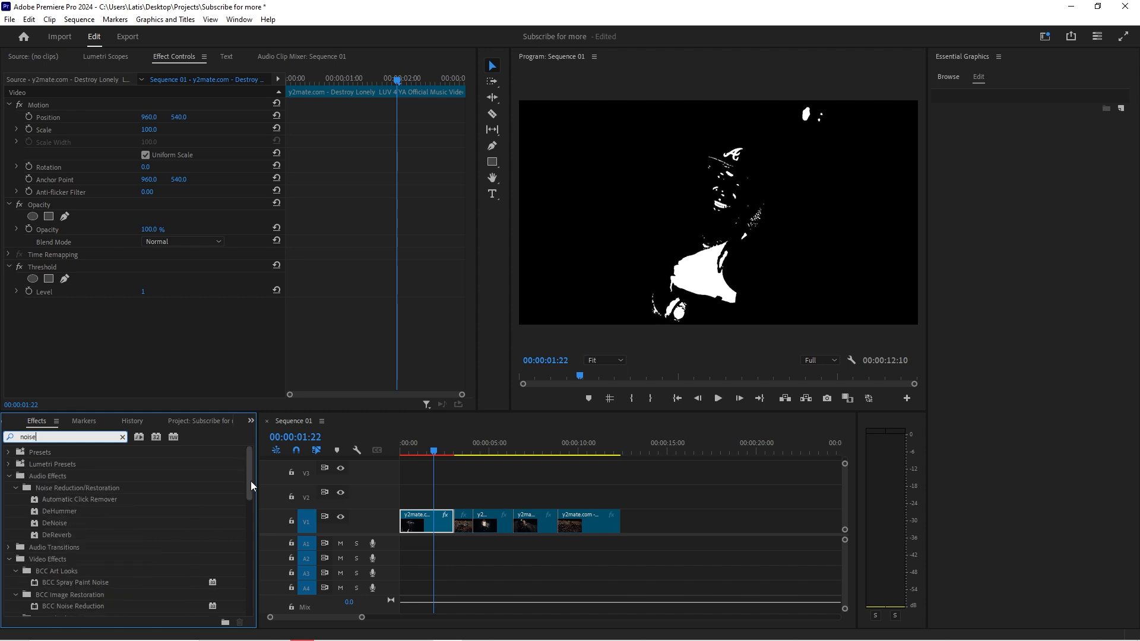
drag(250, 481, 248, 547)
drag(50, 563, 71, 263)
drag(437, 450, 381, 435)
key(space)
key(space)
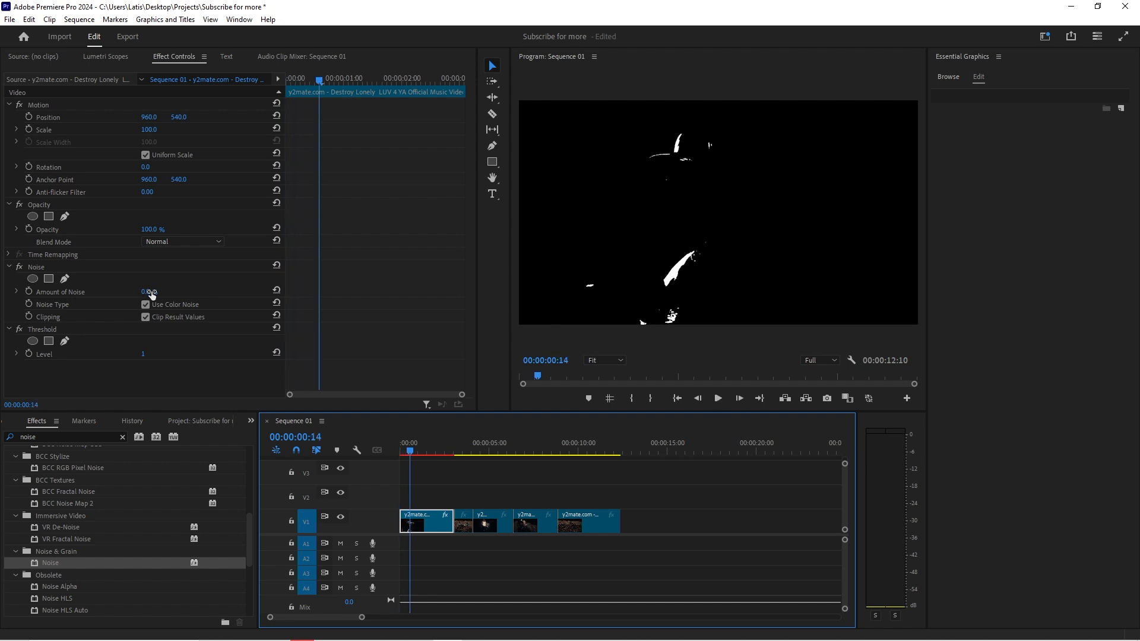
Set the first clip's Amount of Noise to 89% and preview the playback.
drag(152, 295, 205, 295)
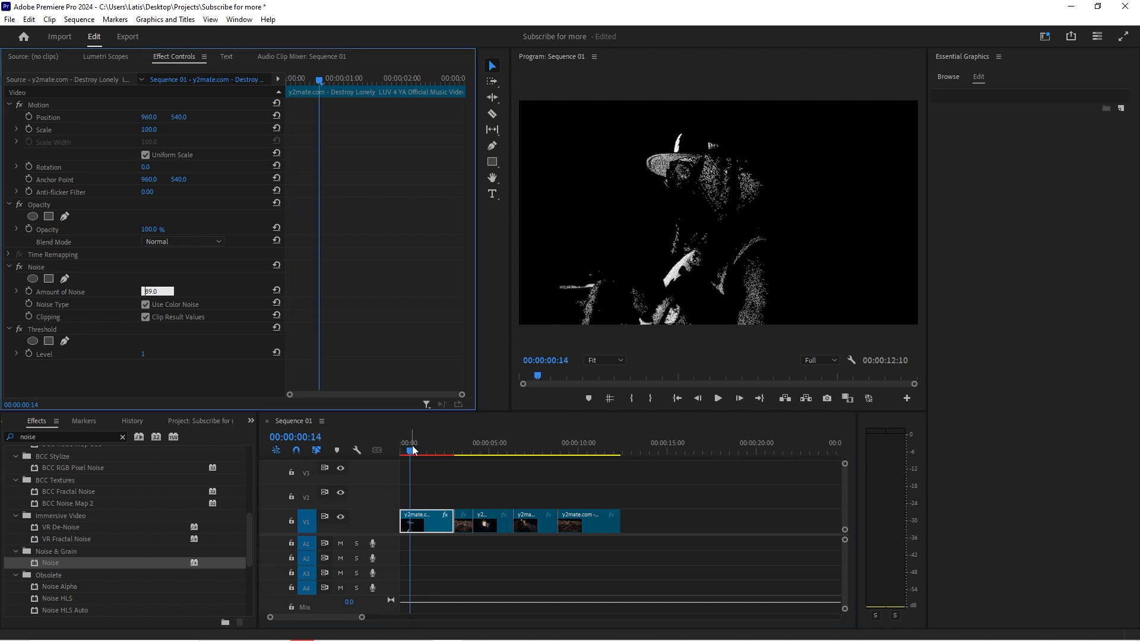
click(414, 451)
key(space)
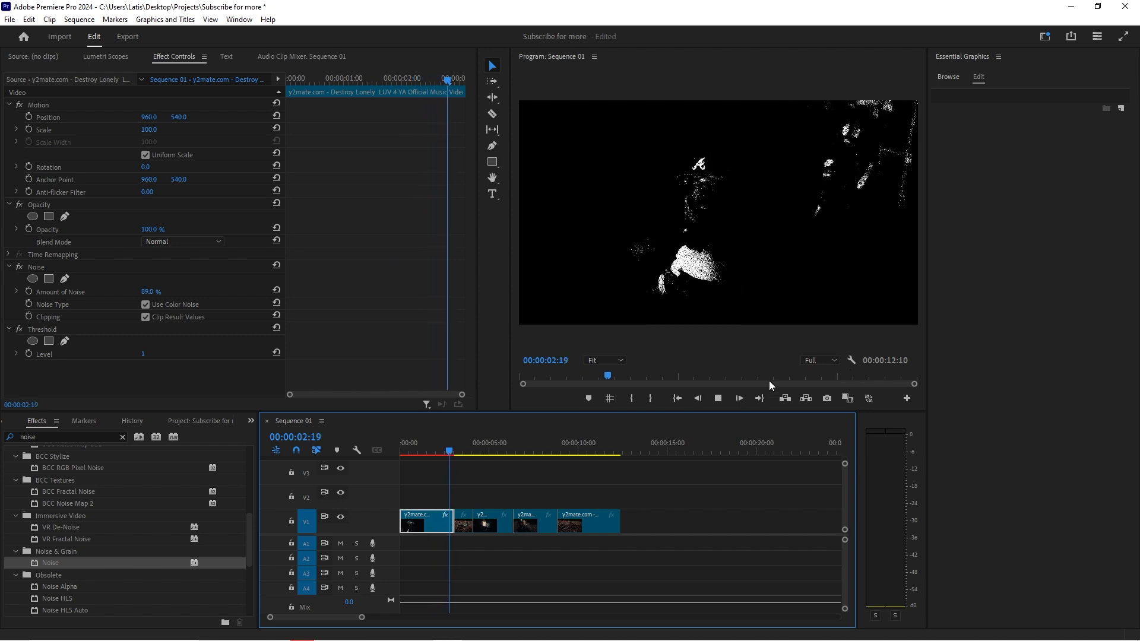
key(space)
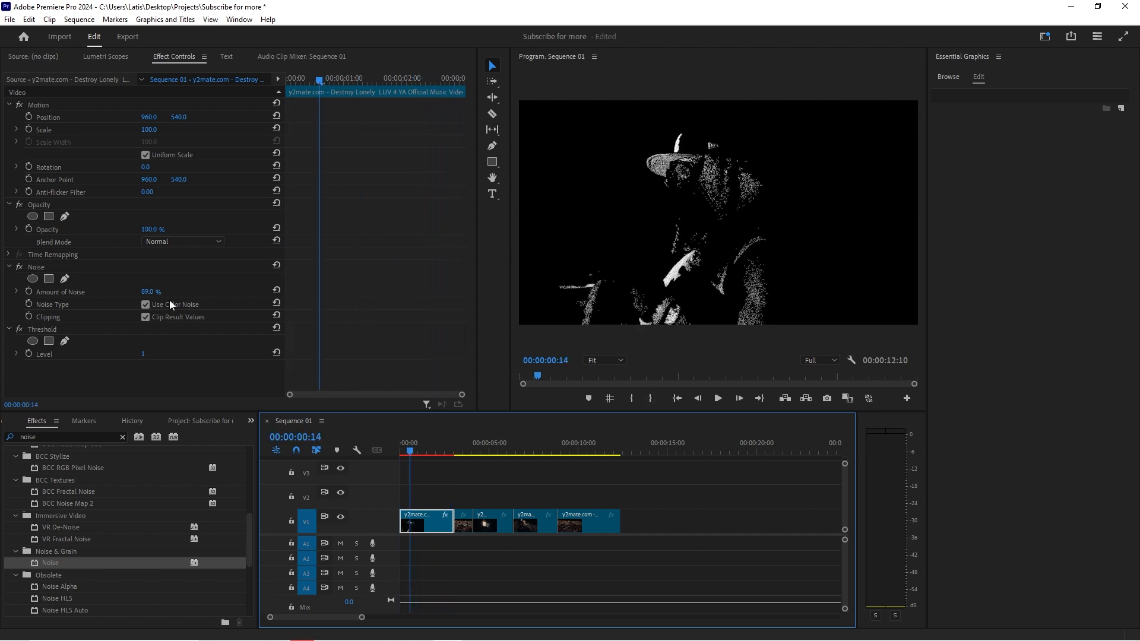
Turn off Use Color Noise in the first clip's Noise effect and preview the playback.
click(146, 307)
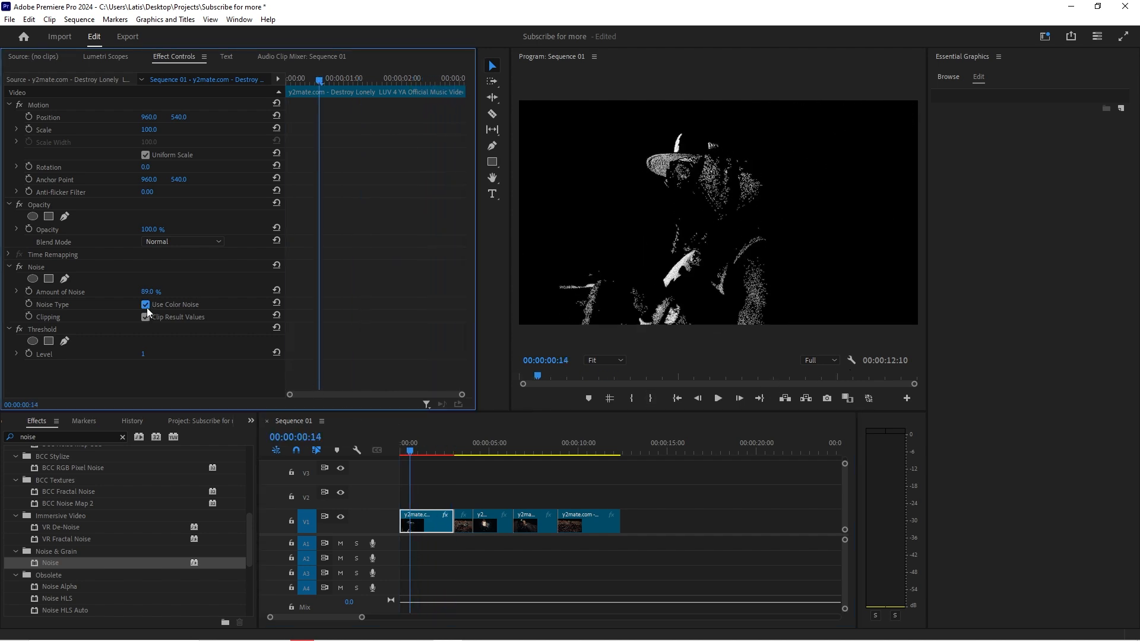
click(146, 306)
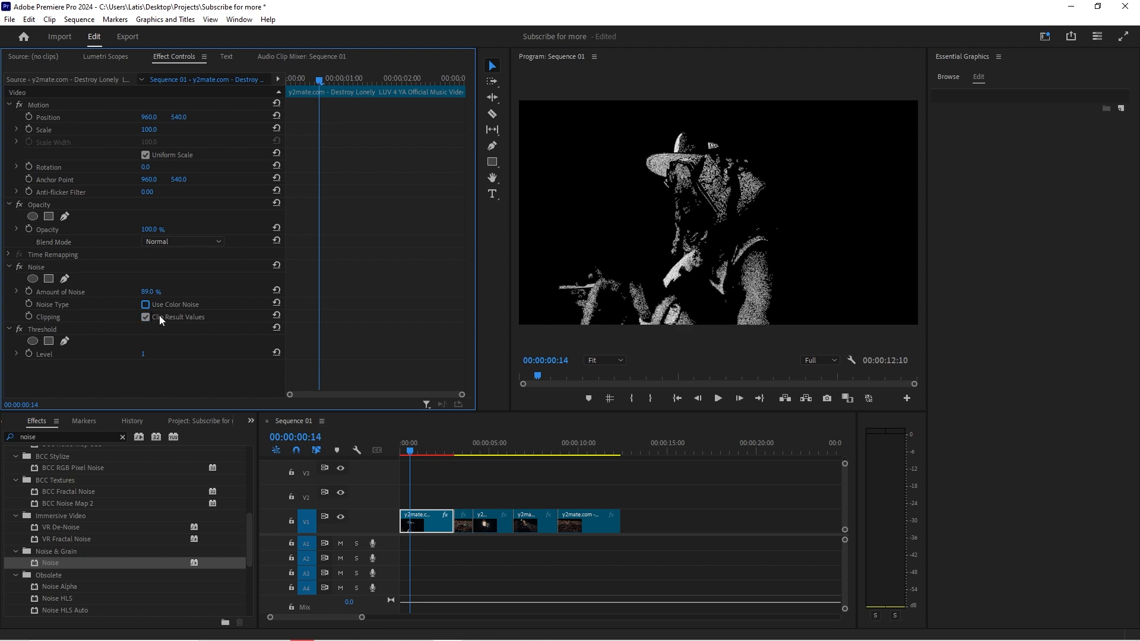
key(space)
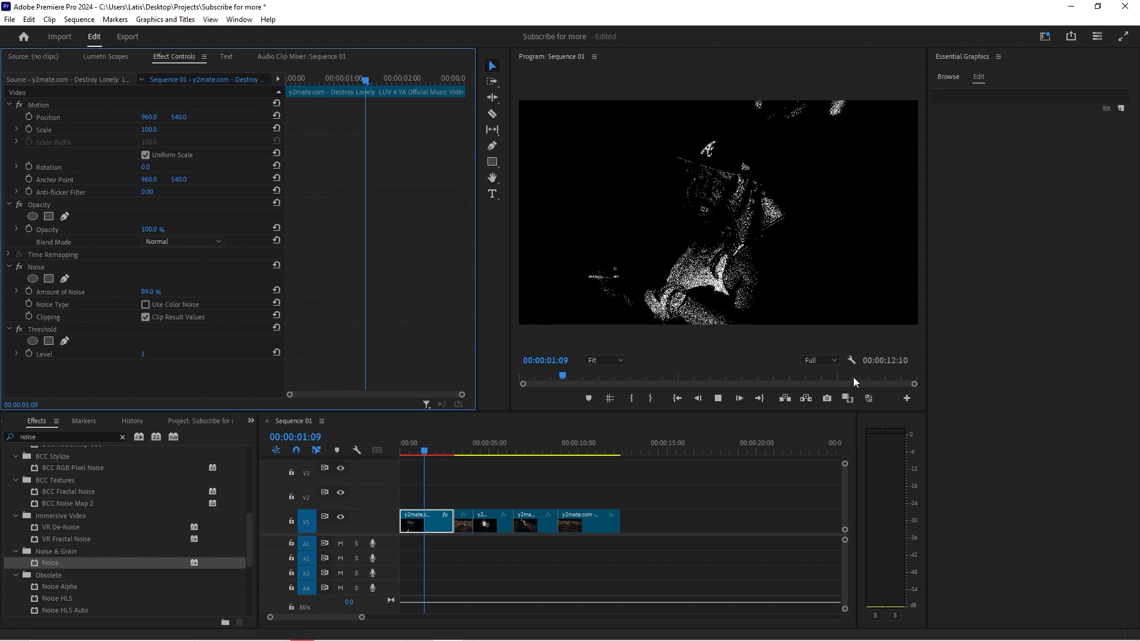
key(space)
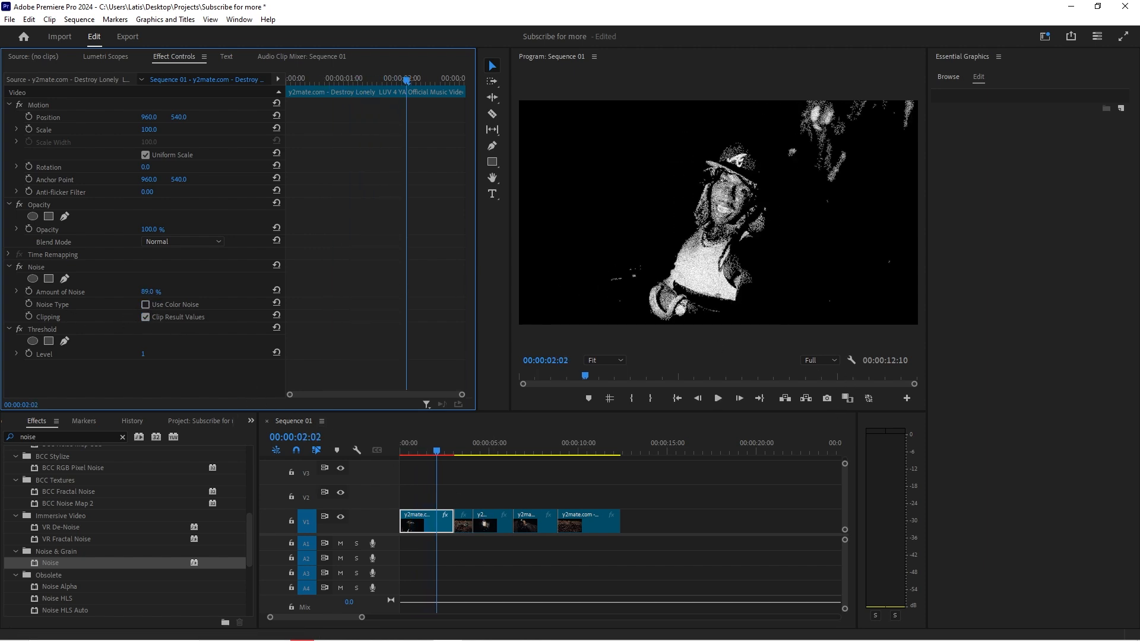
Set the first clip's Amount of Noise to 54%, preview it, and return to the sequence start.
drag(158, 294, 138, 294)
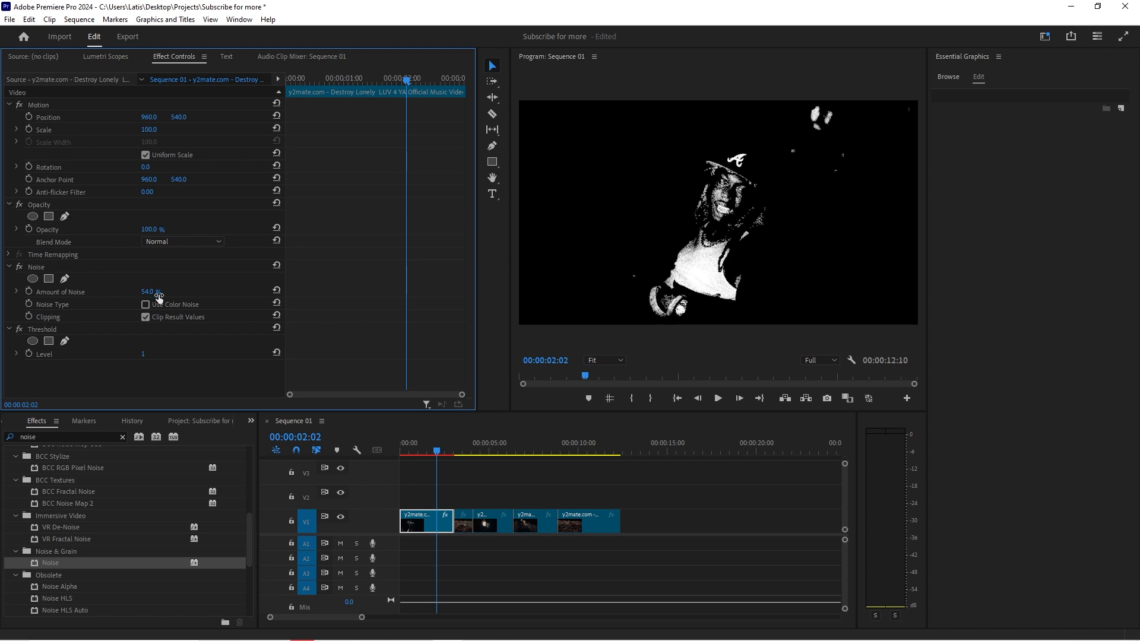
key(space)
key(space)
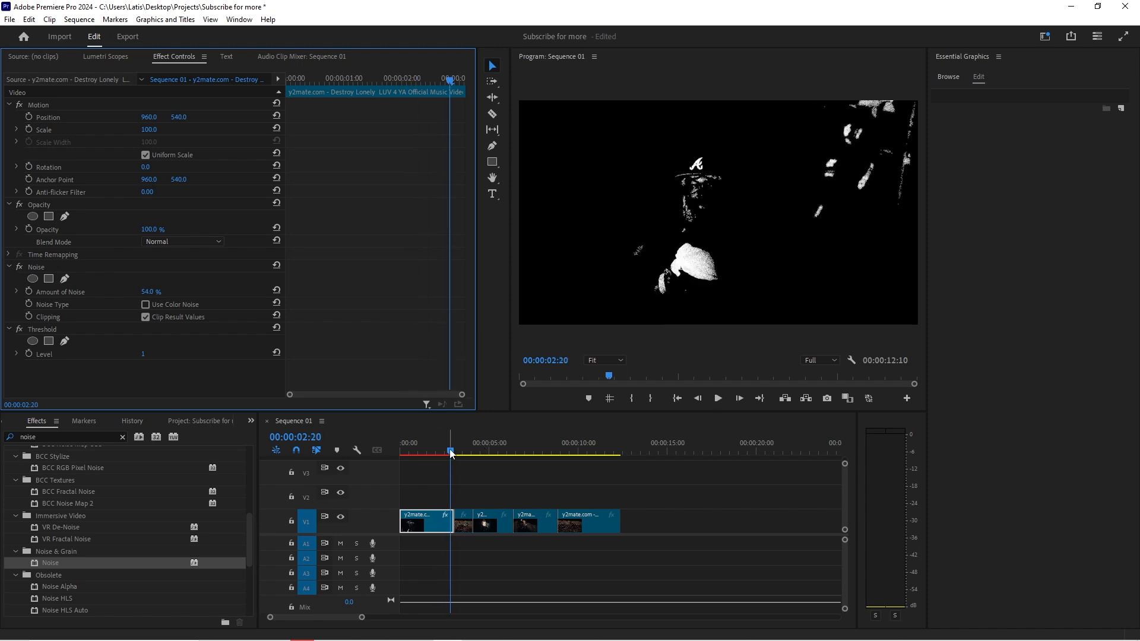
drag(452, 454, 328, 456)
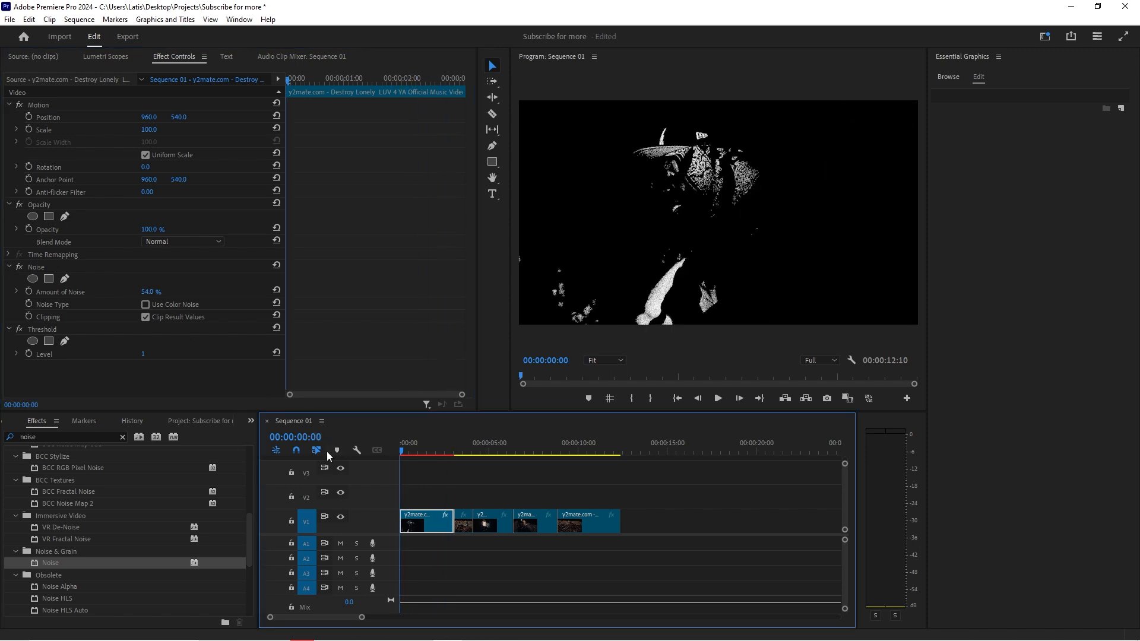
Animate the first clip's Threshold level with keyframes from 0 at the clip start to 1 near its end, and preview.
click(29, 354)
drag(380, 90, 424, 90)
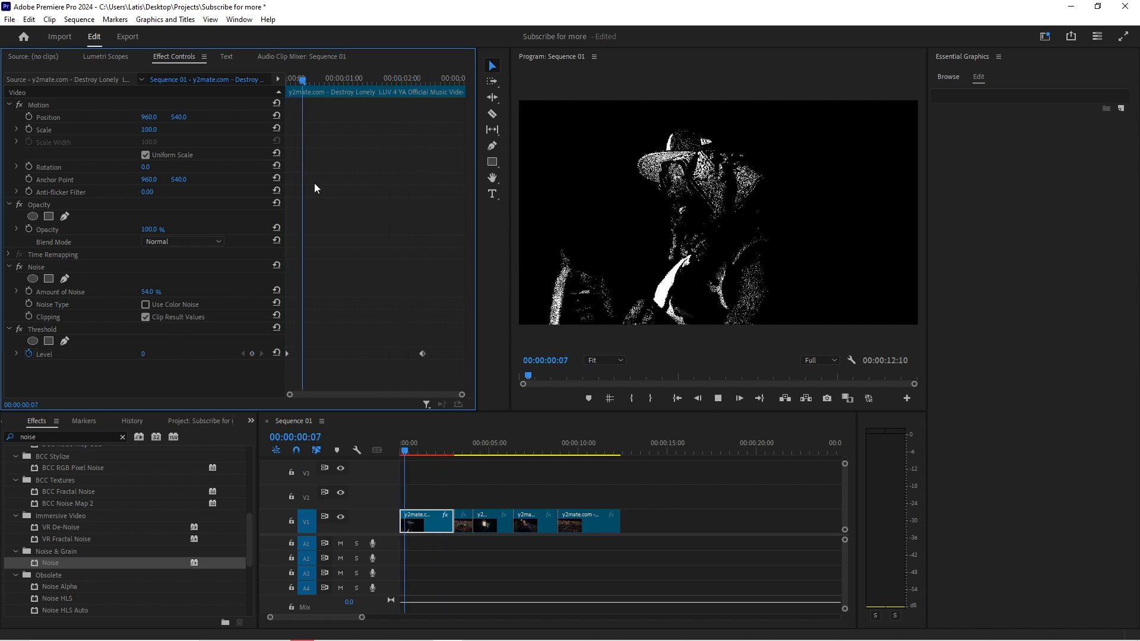
key(space)
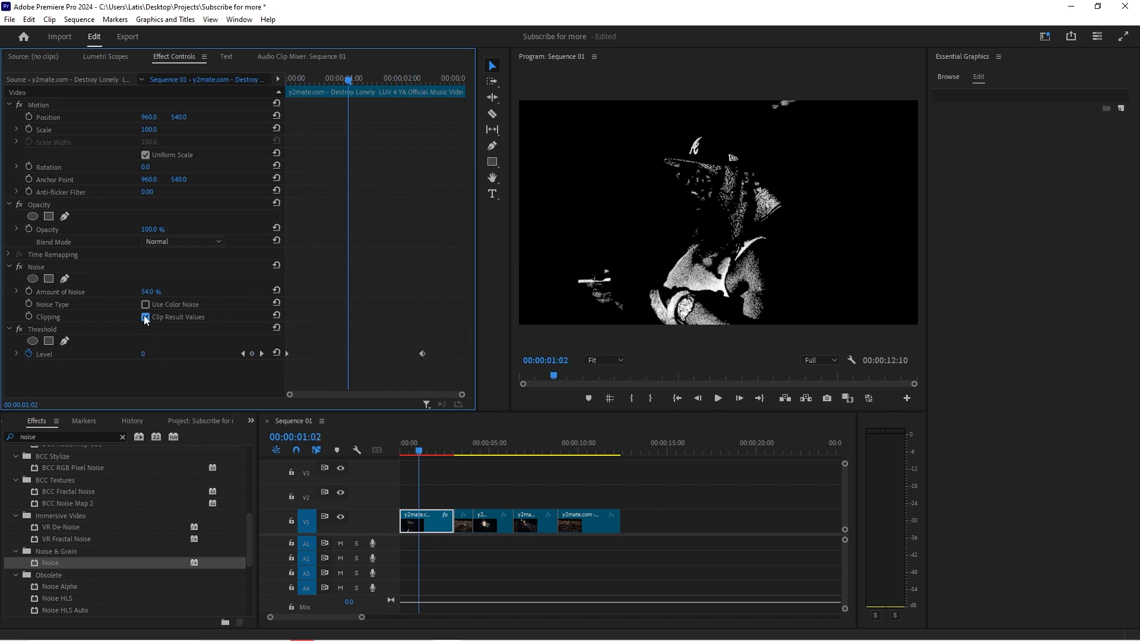
Try the Noise effect with Clip Result Values turned off, preview it, and turn the option back on.
click(146, 318)
key(ctrl+z)
click(145, 317)
key(space)
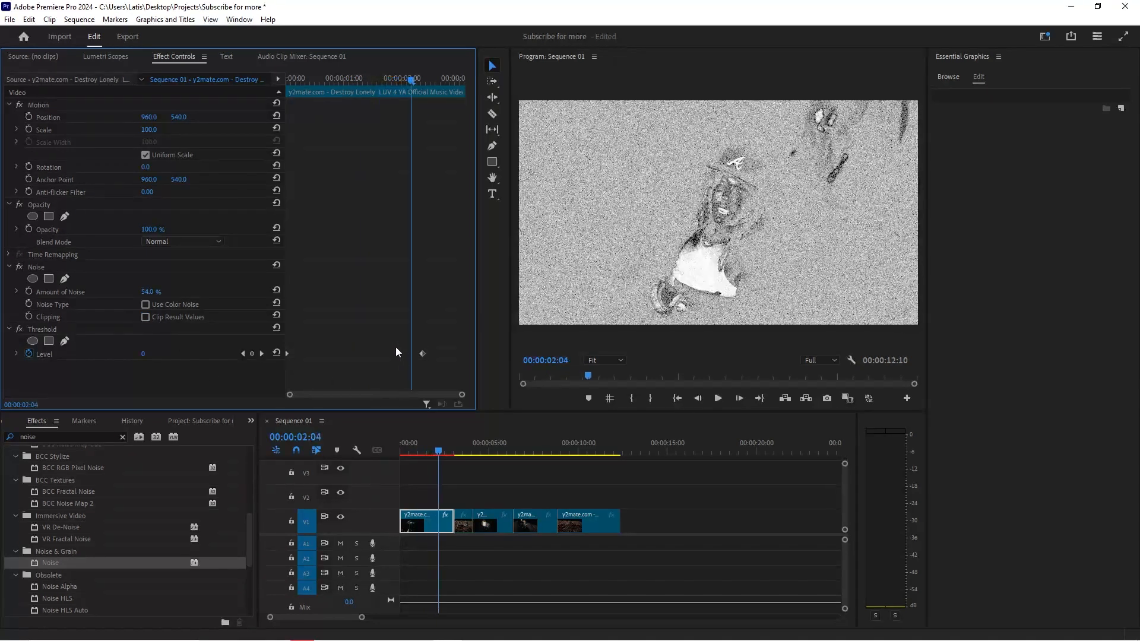
click(145, 317)
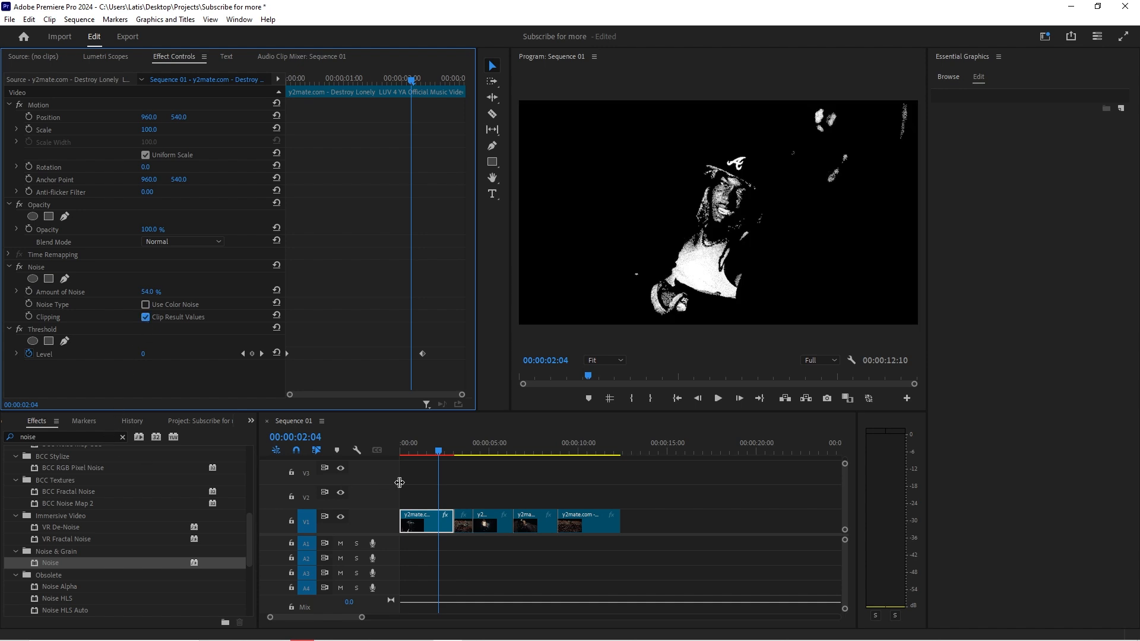
Move the playhead to the second clip and apply the Threshold effect to that clip.
click(457, 451)
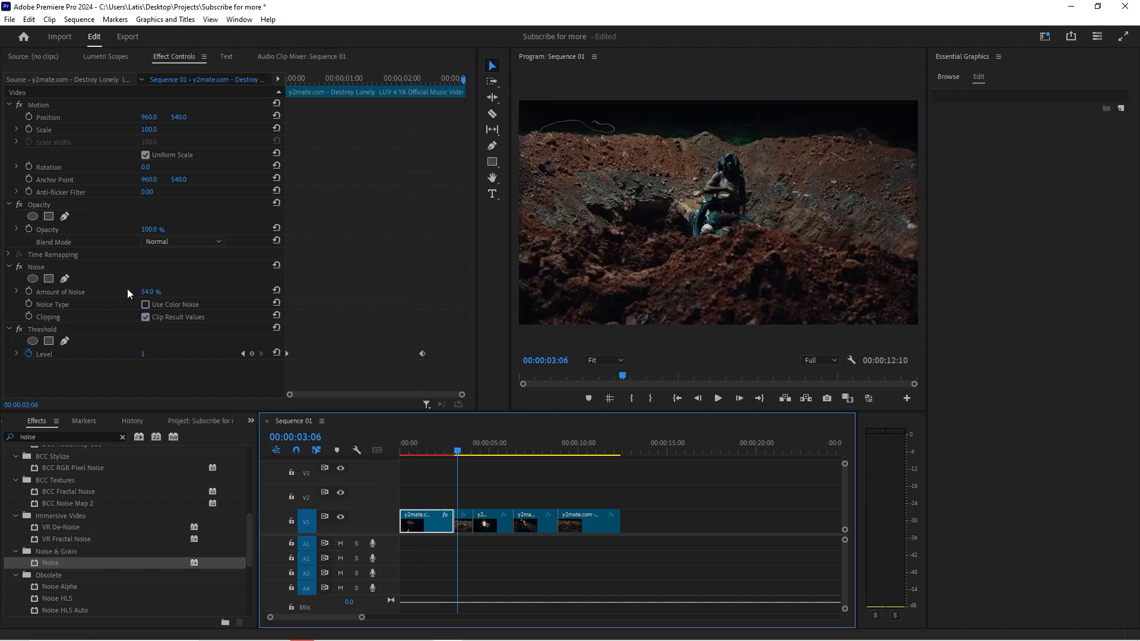
click(59, 268)
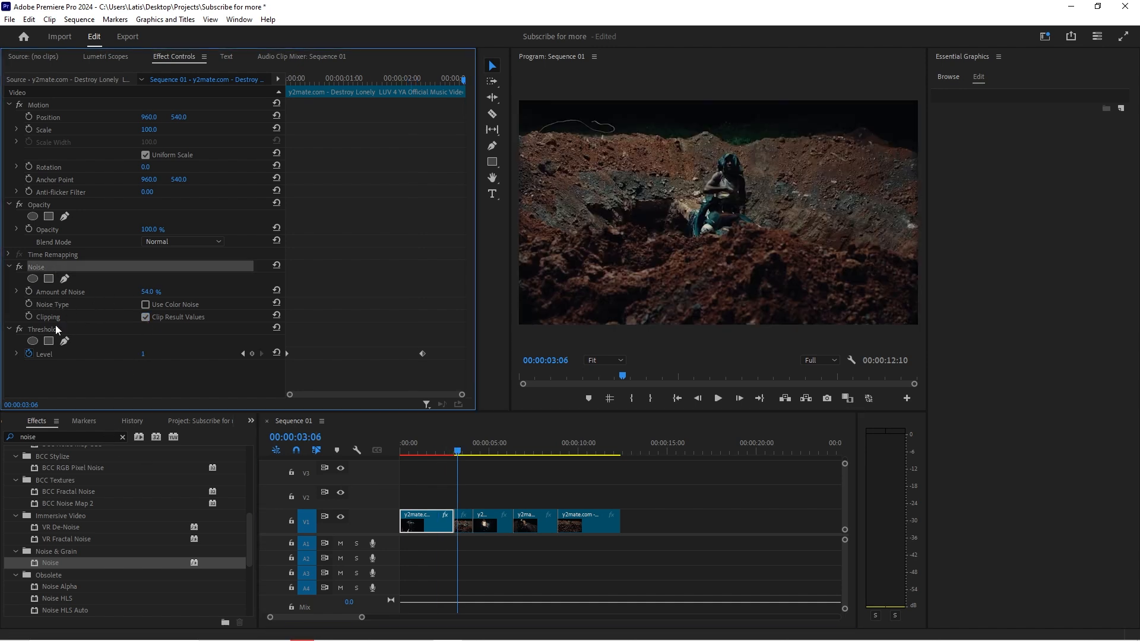
click(65, 328)
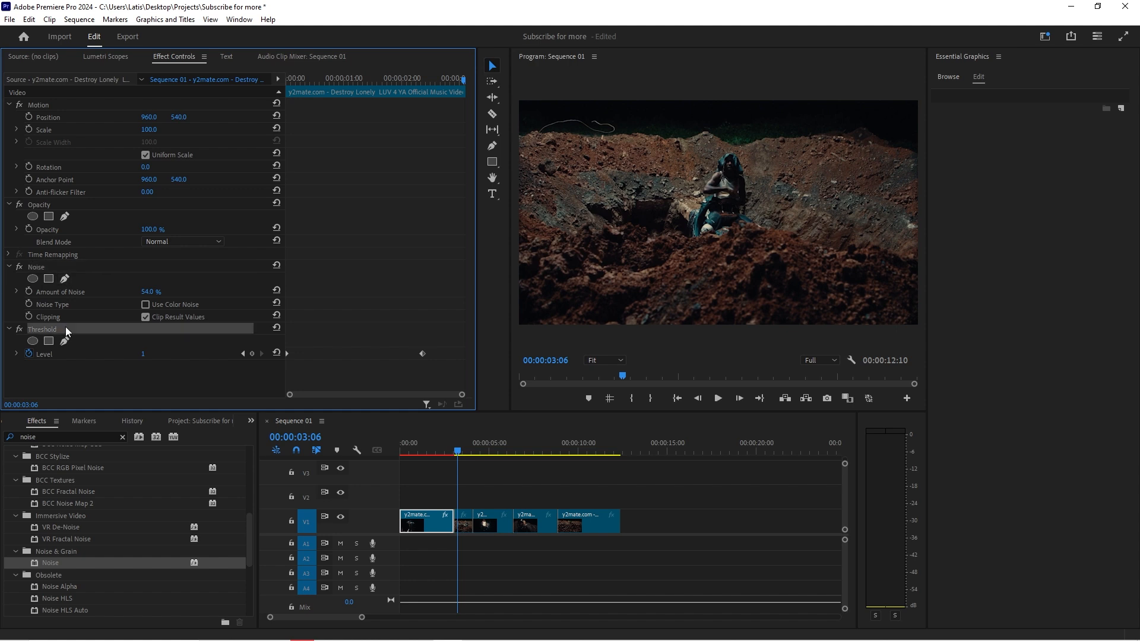
click(78, 268)
click(78, 330)
double_click(467, 519)
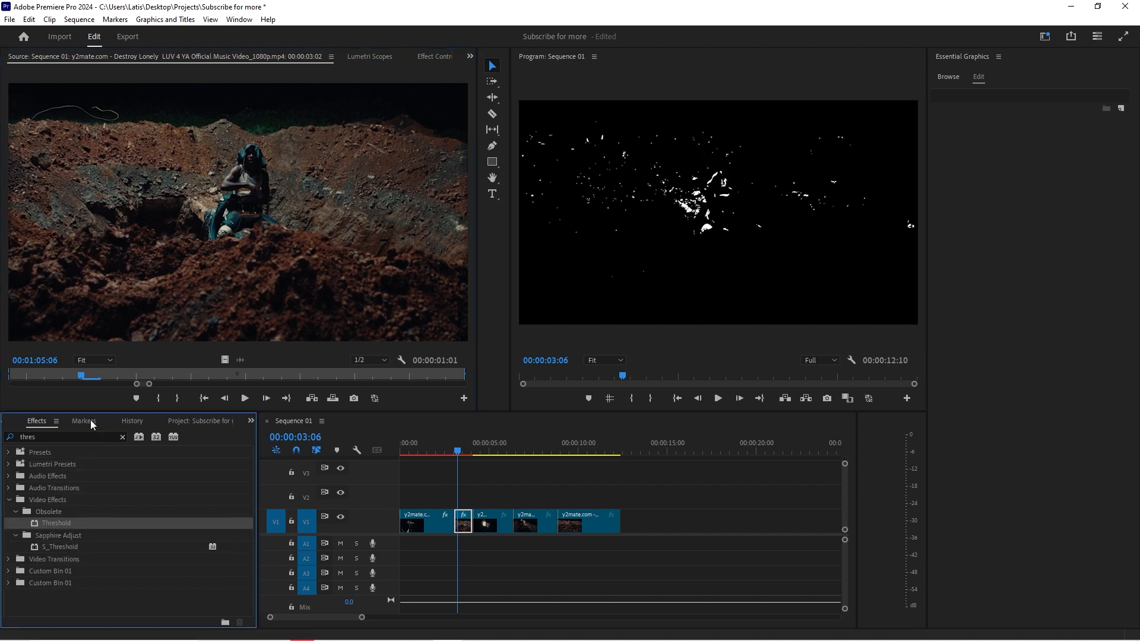
Apply the Color Correction Tint effect to the second clip and show its effect settings.
click(122, 438)
text(col)
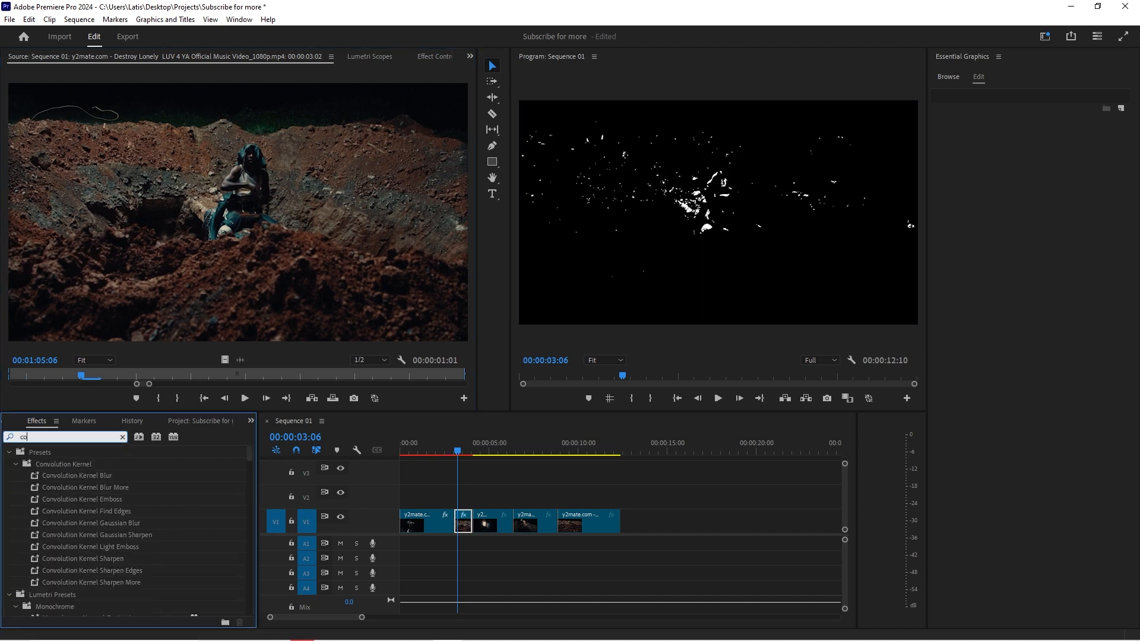
key(BackSpace)
key(BackSpace)
key(BackSpace)
text(tint)
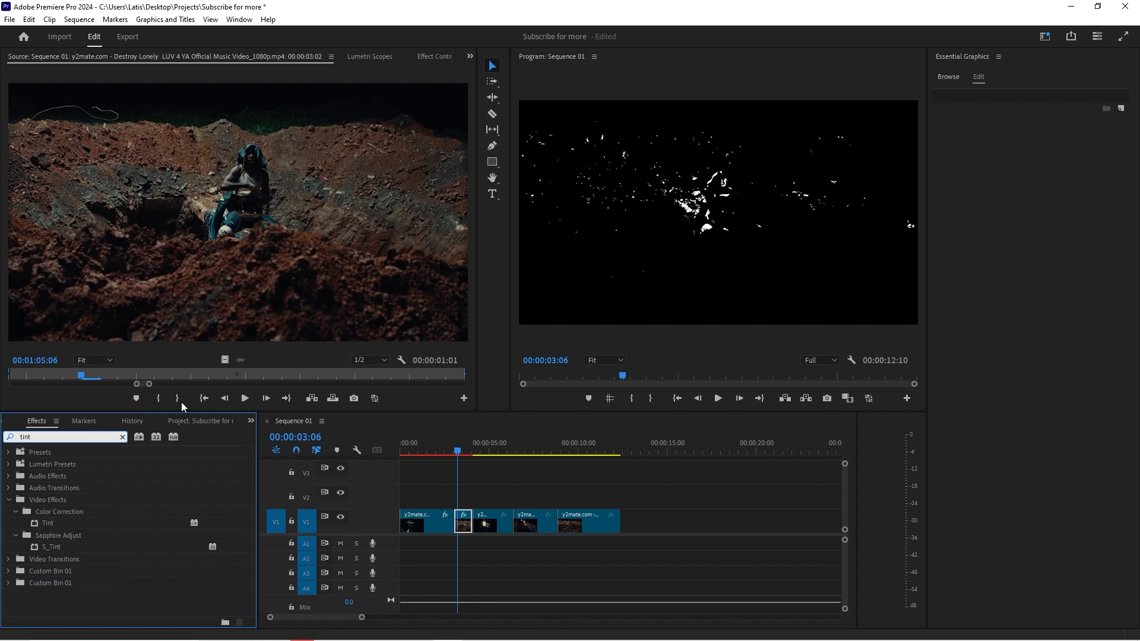
drag(95, 523, 459, 520)
click(415, 57)
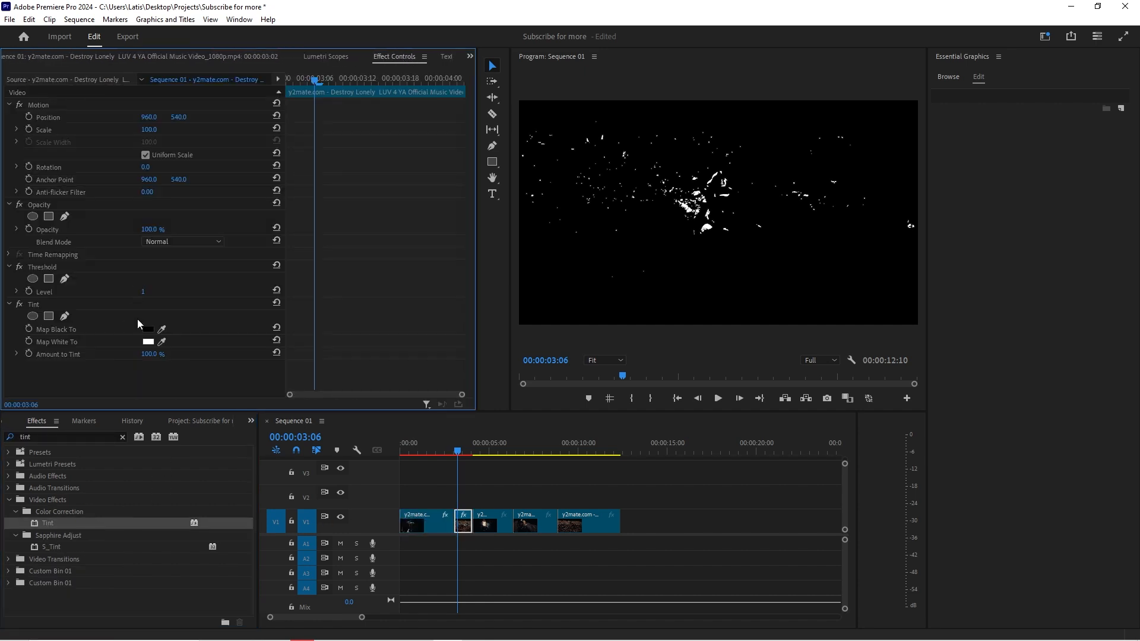
Set the Tint effect's Map White To color to bright cyan on the second clip.
click(148, 342)
drag(592, 356, 592, 333)
click(573, 254)
click(690, 243)
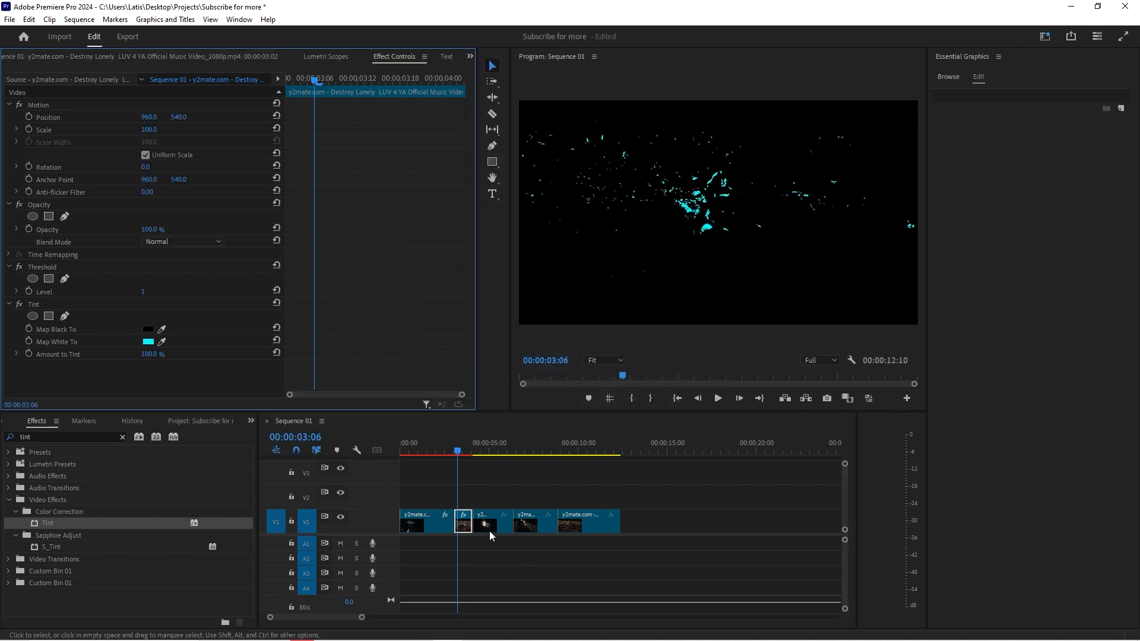
Copy the Noise effect from the first clip and paste it onto the second clip.
double_click(427, 515)
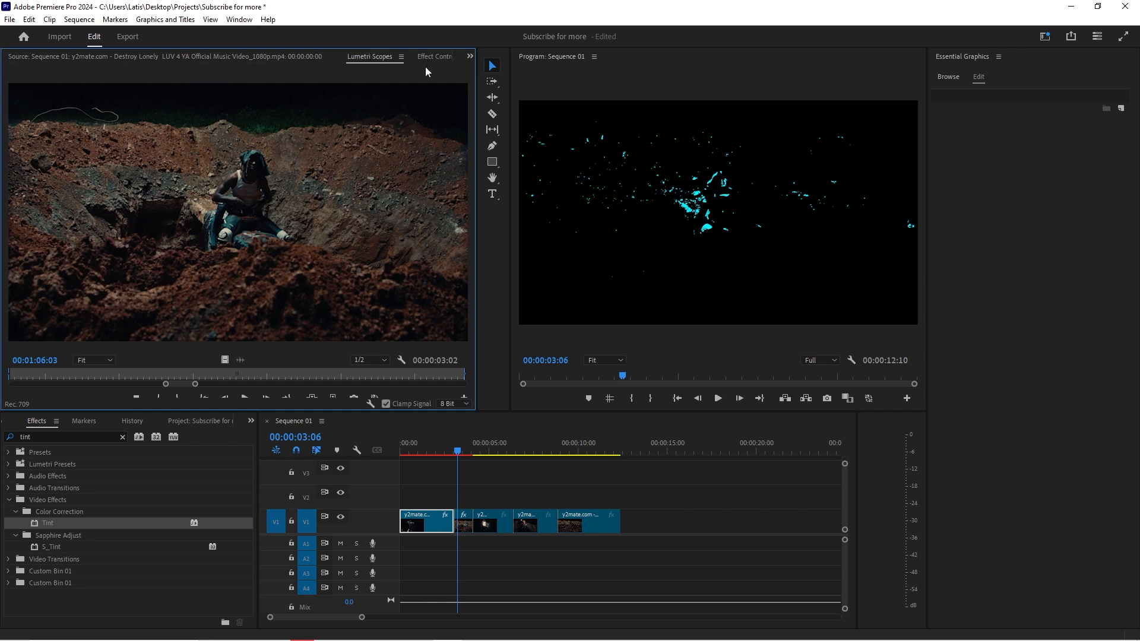
click(426, 59)
double_click(465, 522)
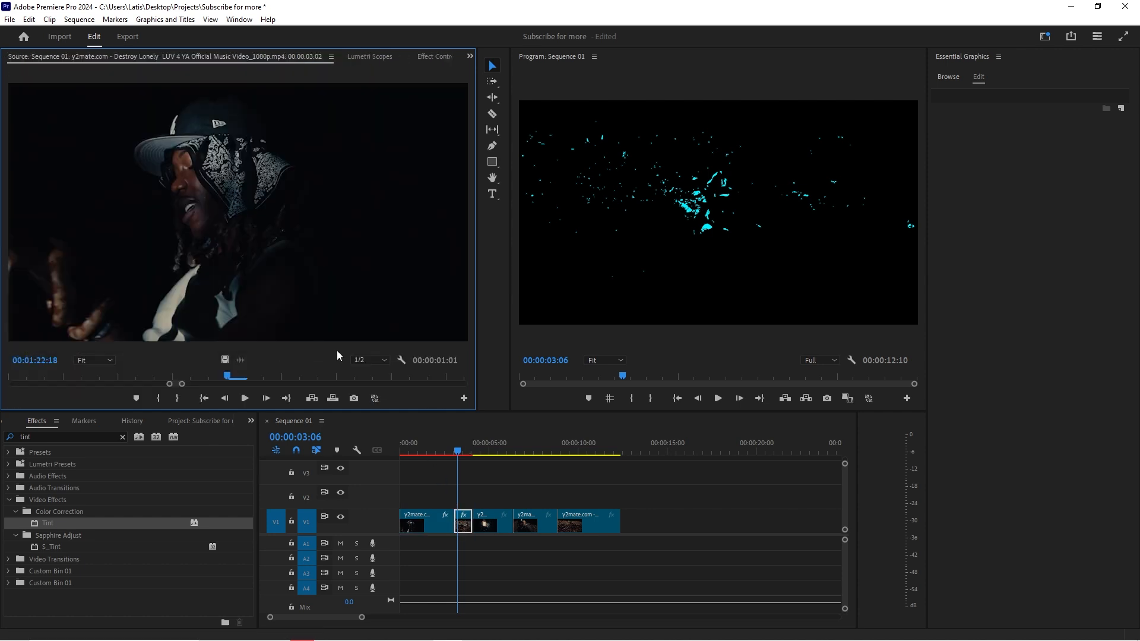
click(423, 58)
right_click(170, 375)
click(212, 449)
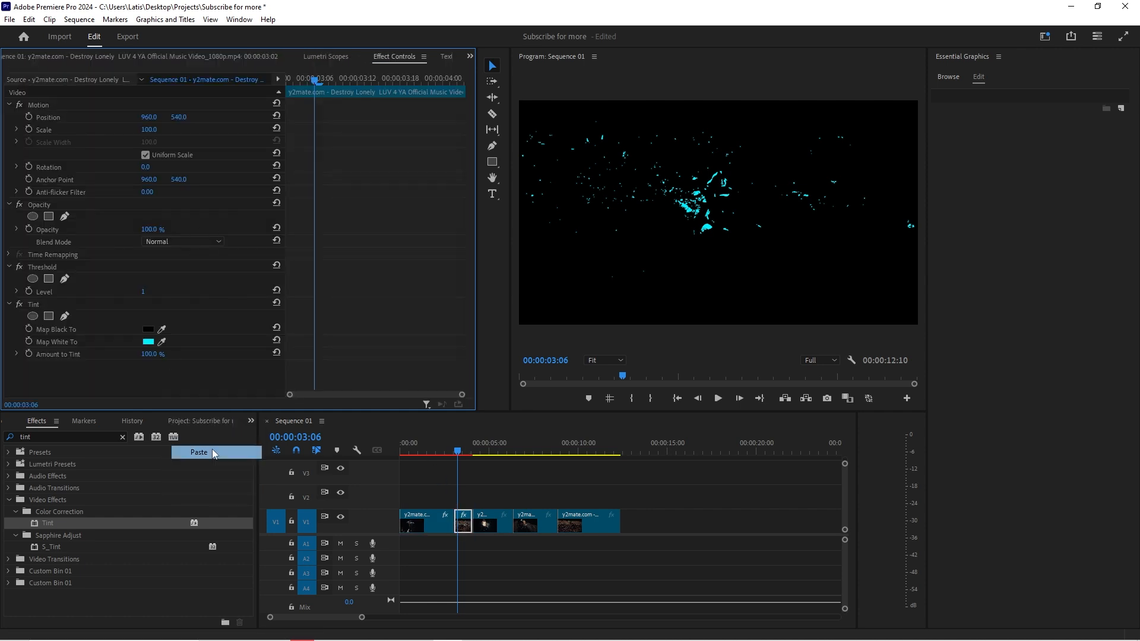
Move the Noise effect above Threshold on the second clip and play the clip back.
click(50, 367)
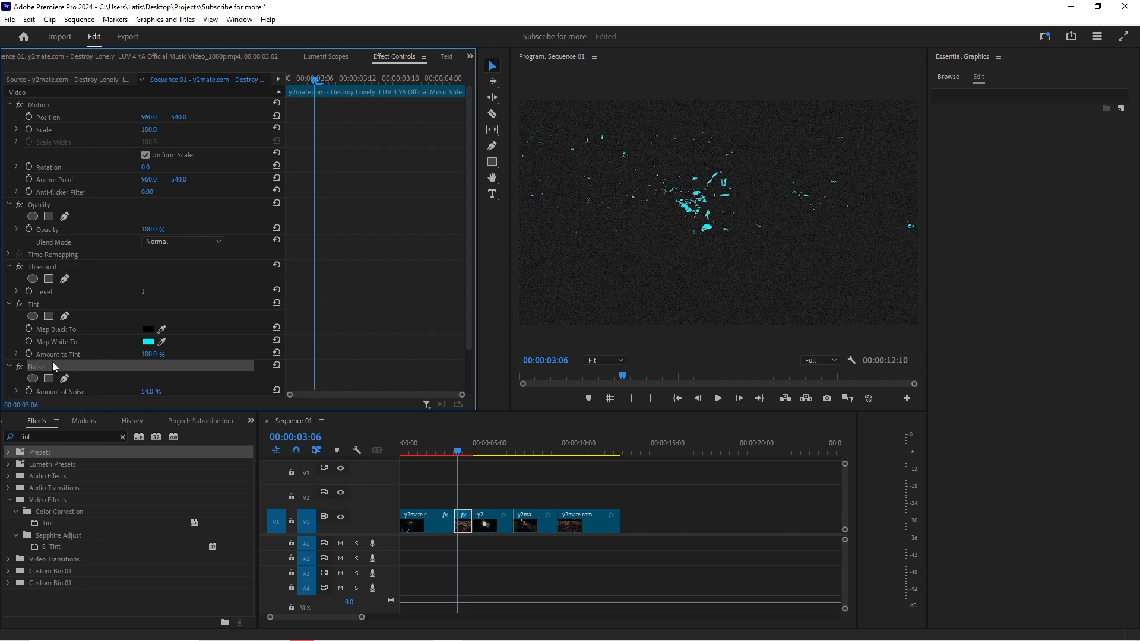
drag(52, 366, 59, 270)
key(space)
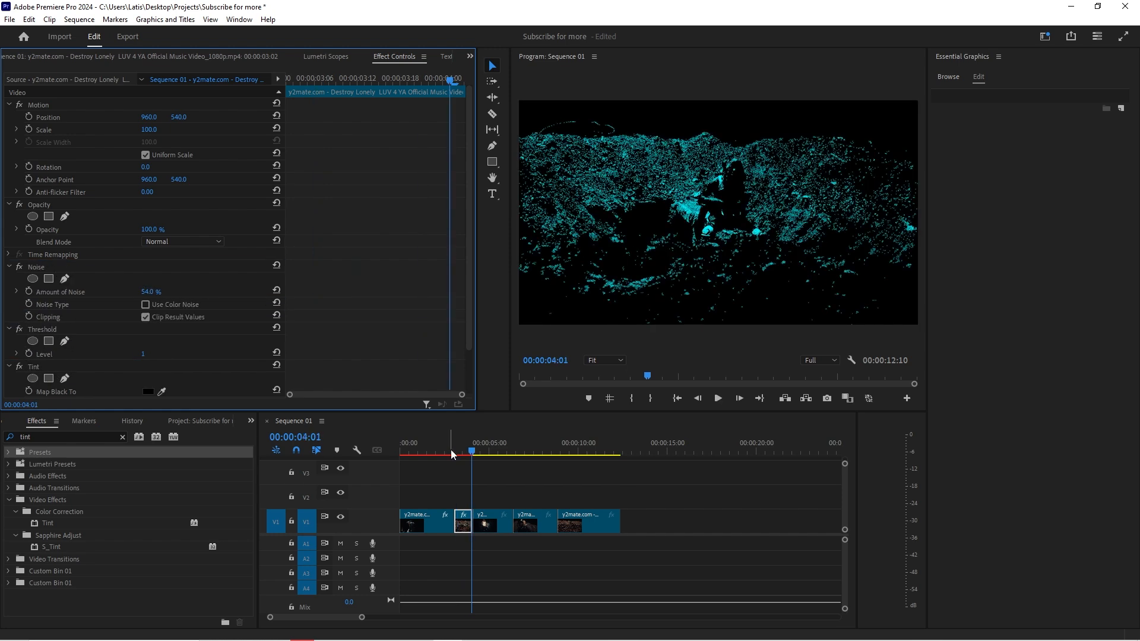
click(451, 455)
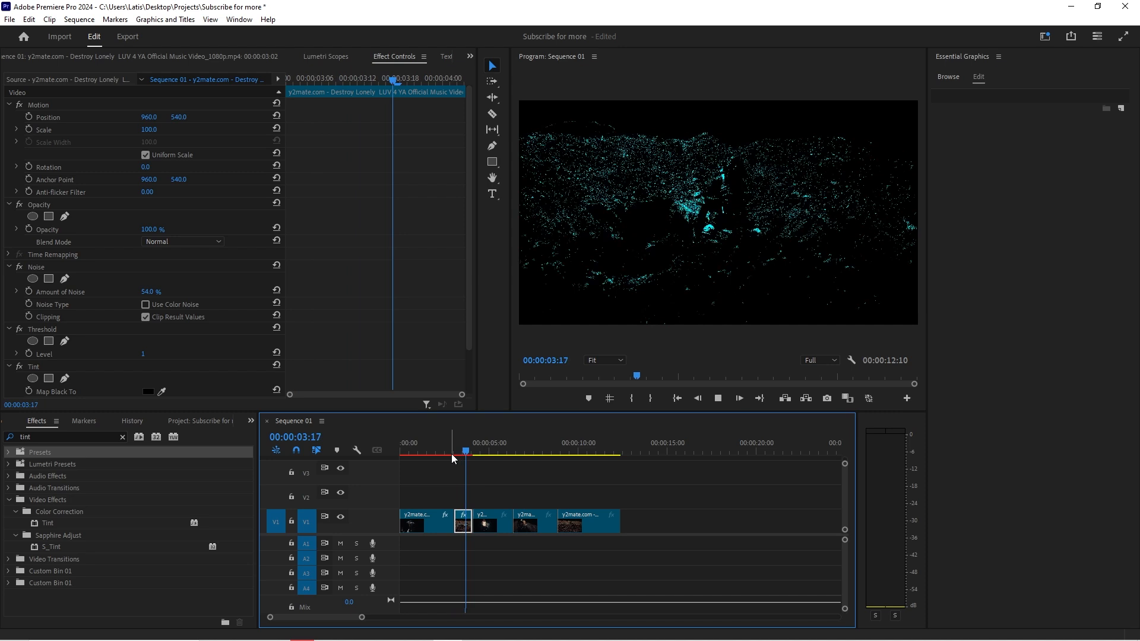
key(space)
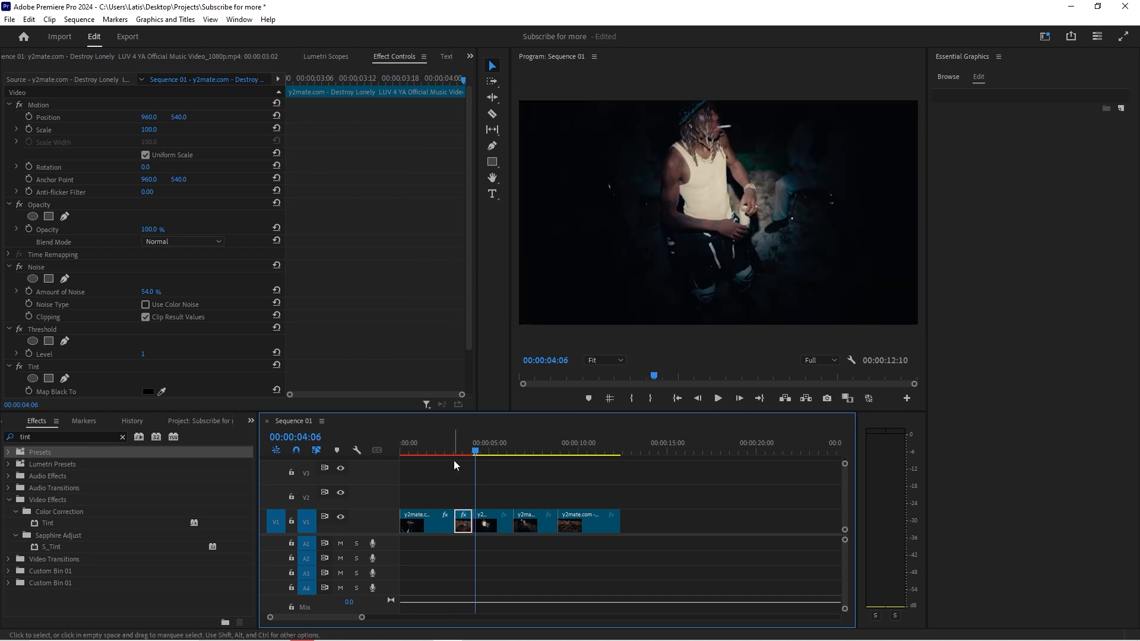
click(457, 452)
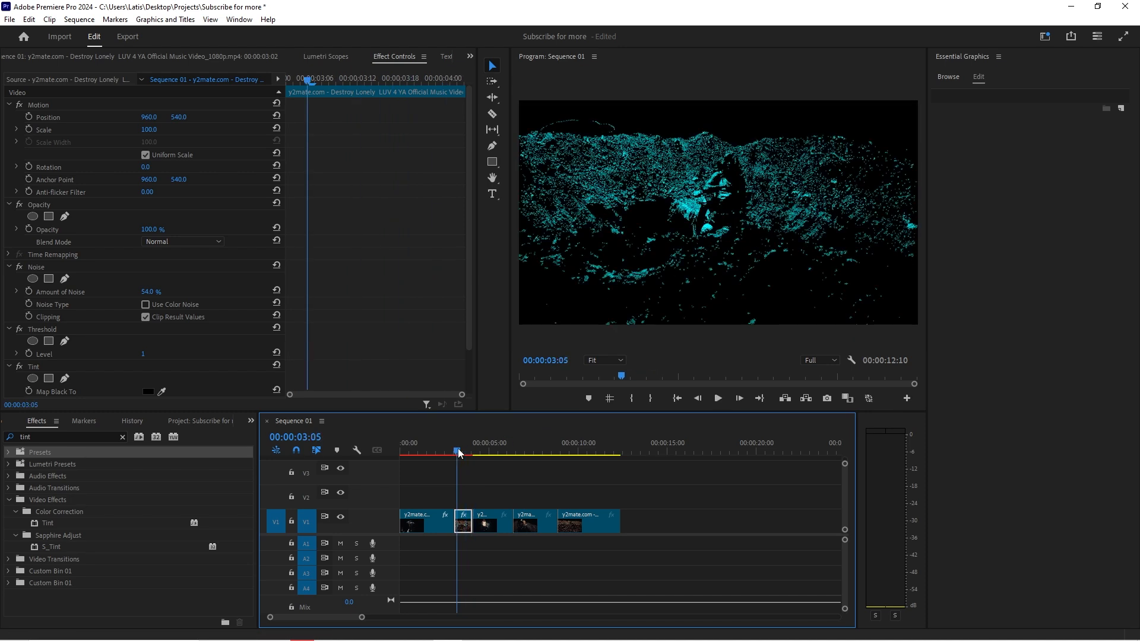
Play the sequence from the start and replay the transition from the first clip into the second.
drag(459, 454, 401, 460)
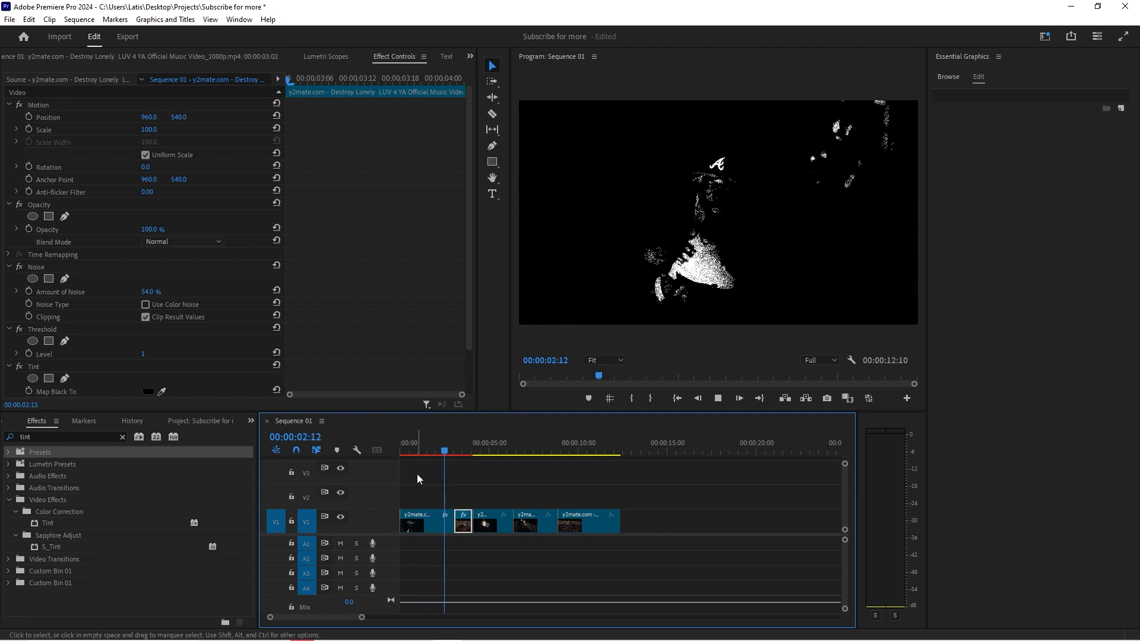
key(space)
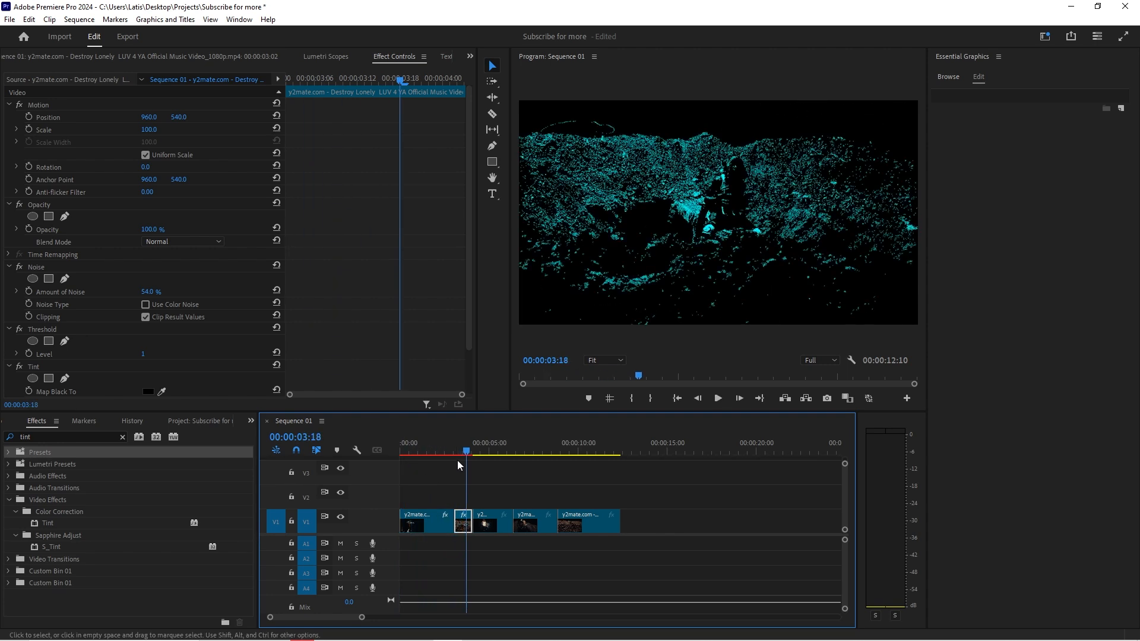
click(454, 443)
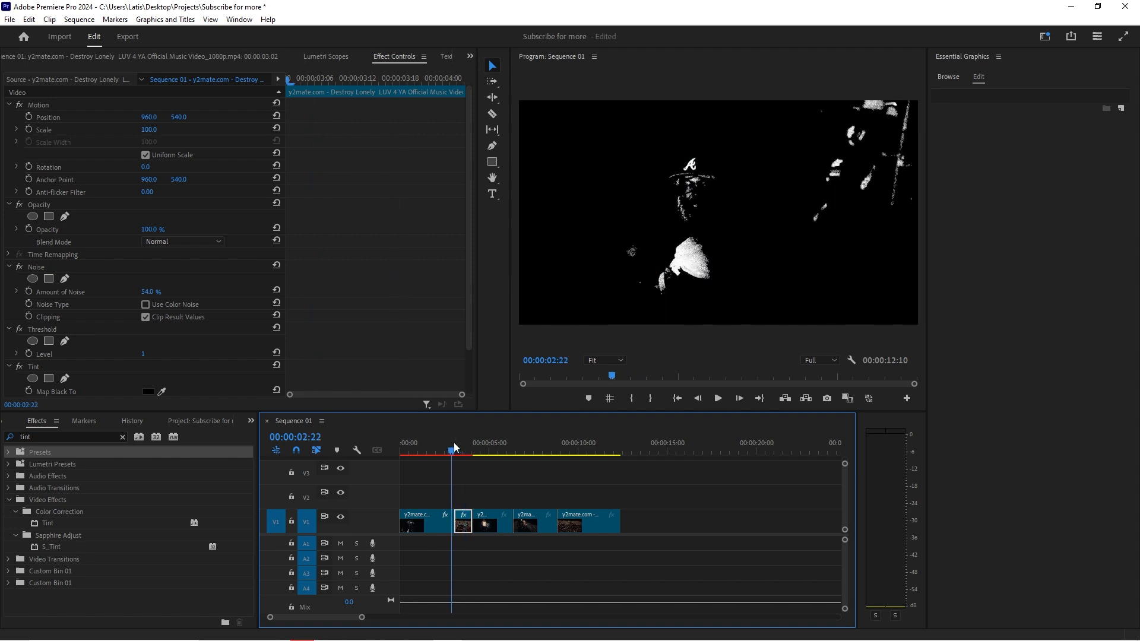
key(space)
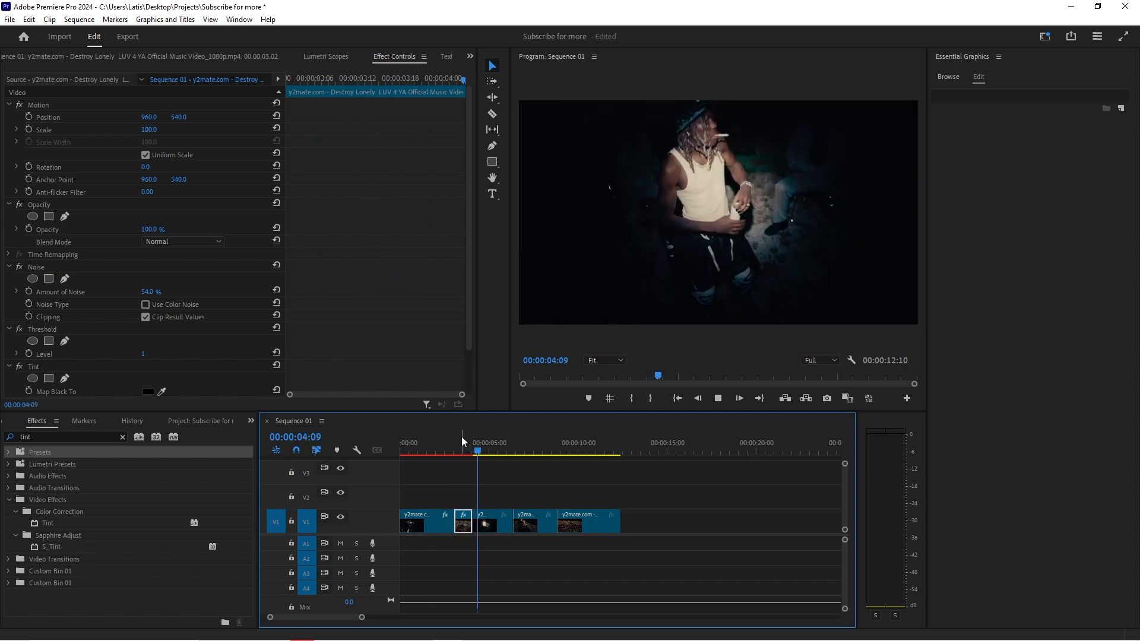
click(461, 437)
click(450, 437)
key(space)
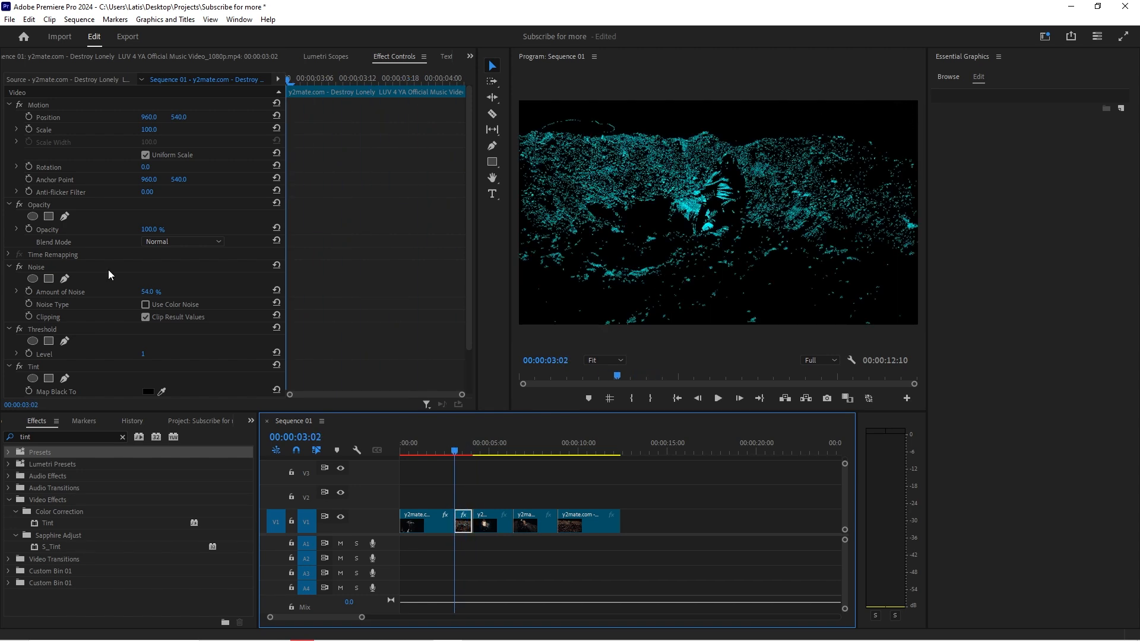
Set the Tint effect's Map White To color to orange on the second clip and play the clip back.
scroll(129, 318, down, 2)
click(148, 356)
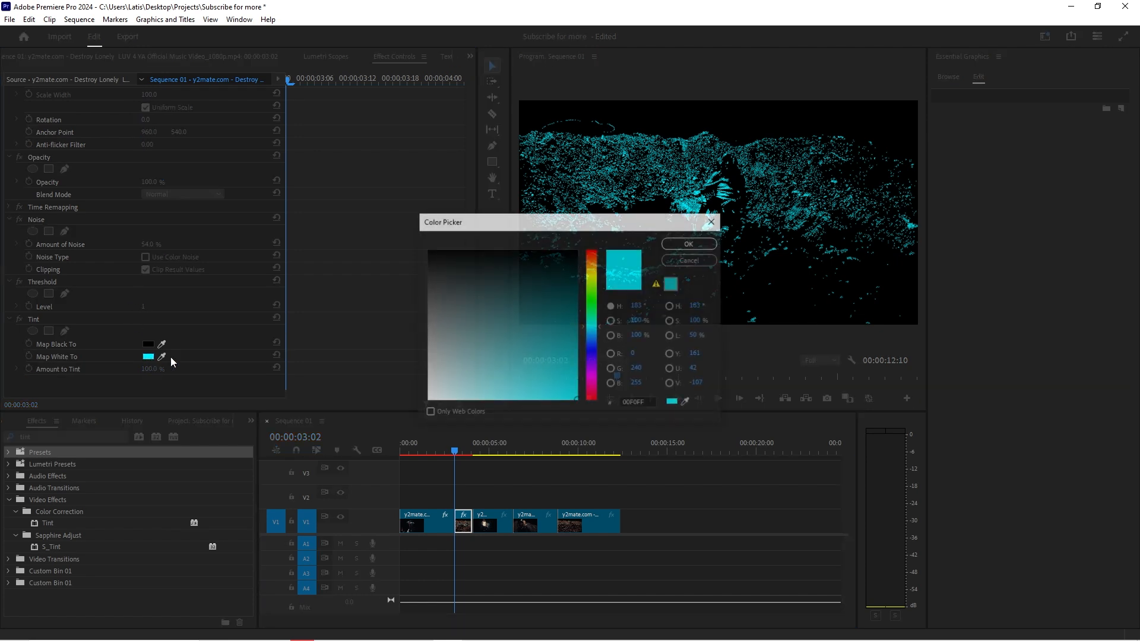
drag(590, 390, 594, 407)
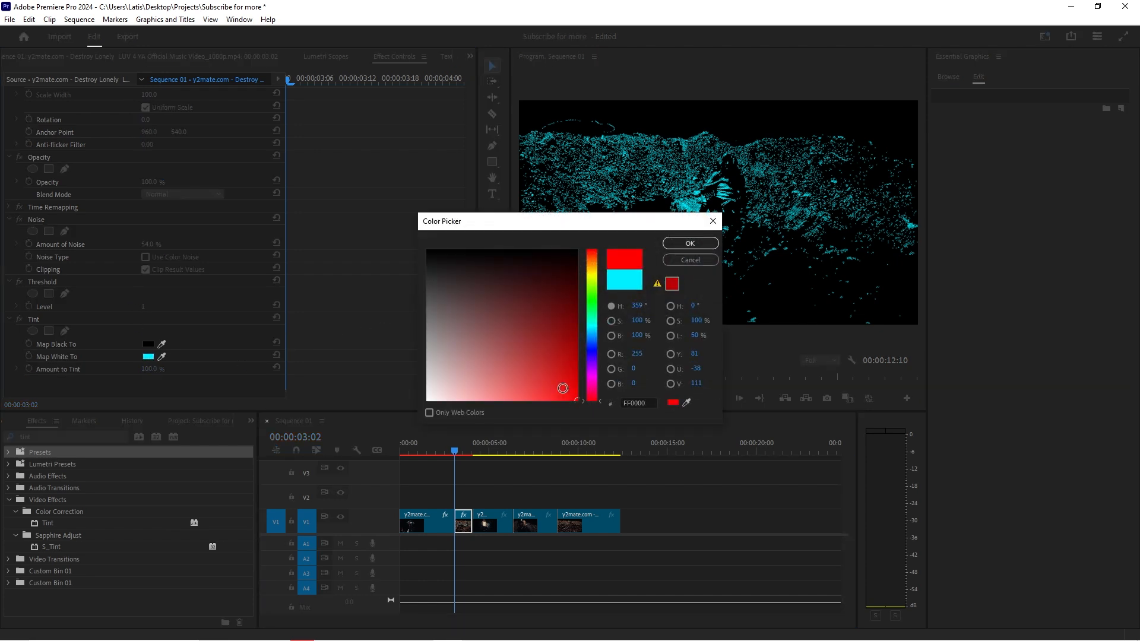
click(591, 262)
click(573, 376)
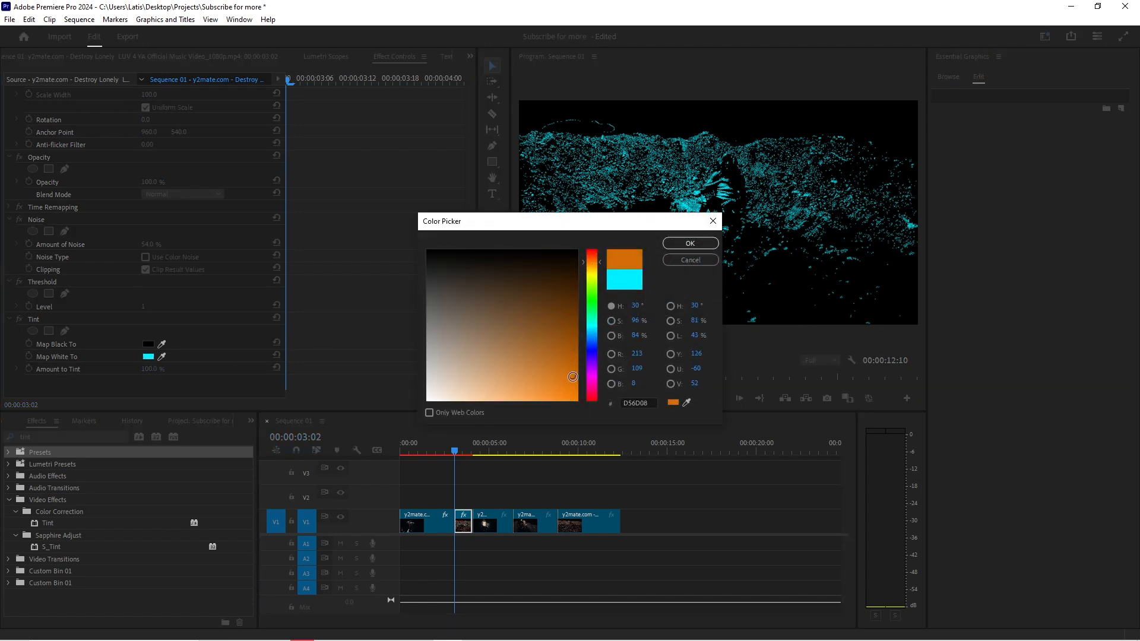
click(690, 243)
key(space)
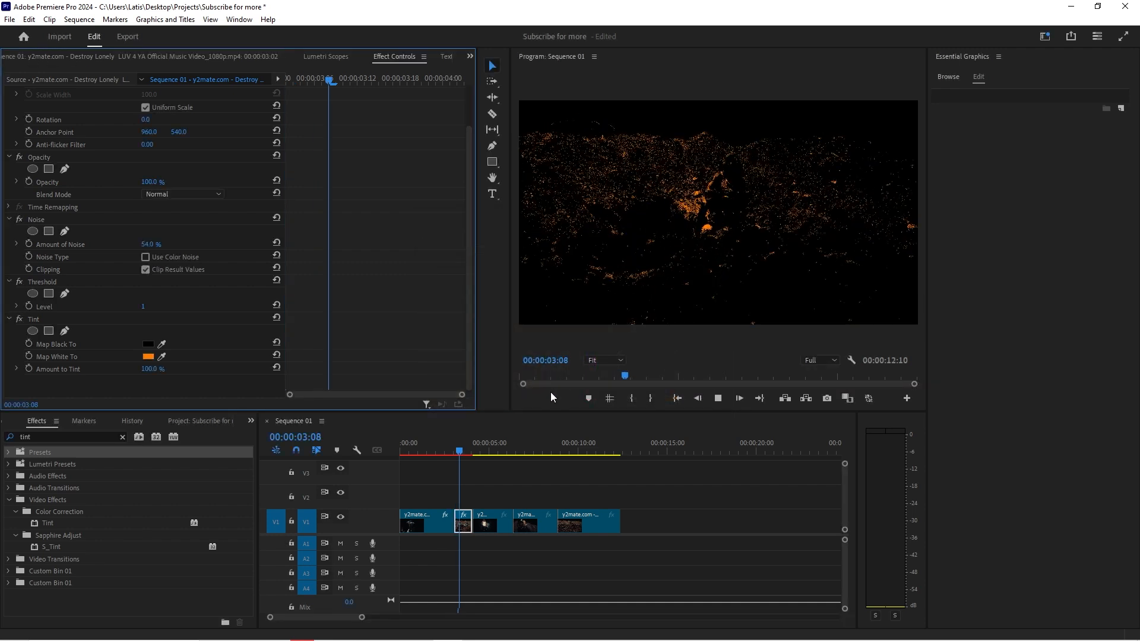
click(455, 445)
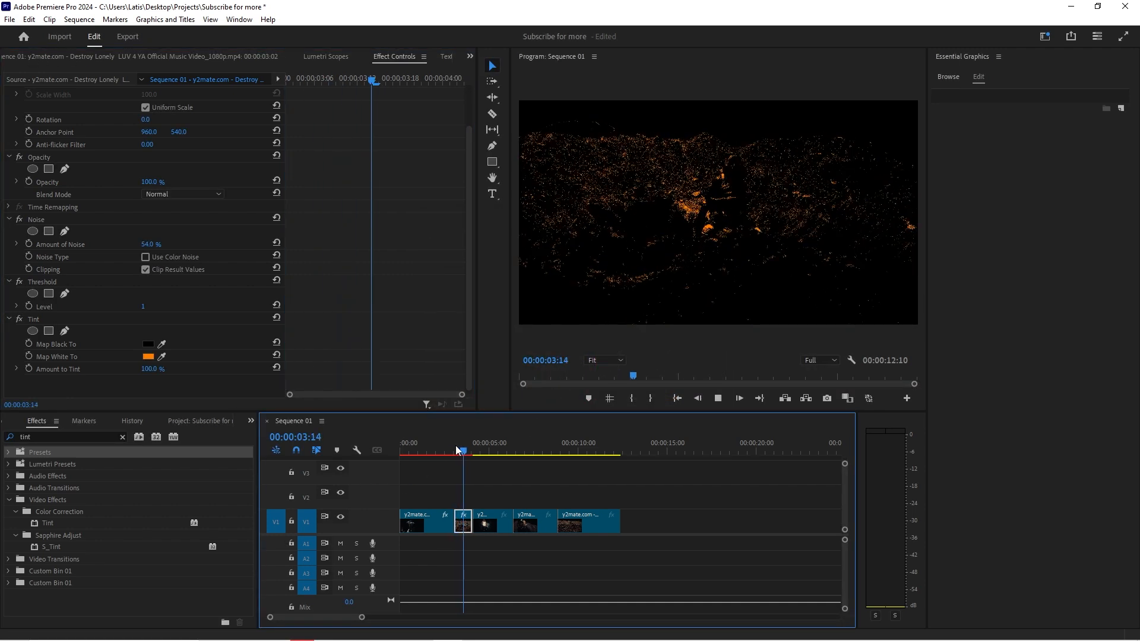
key(space)
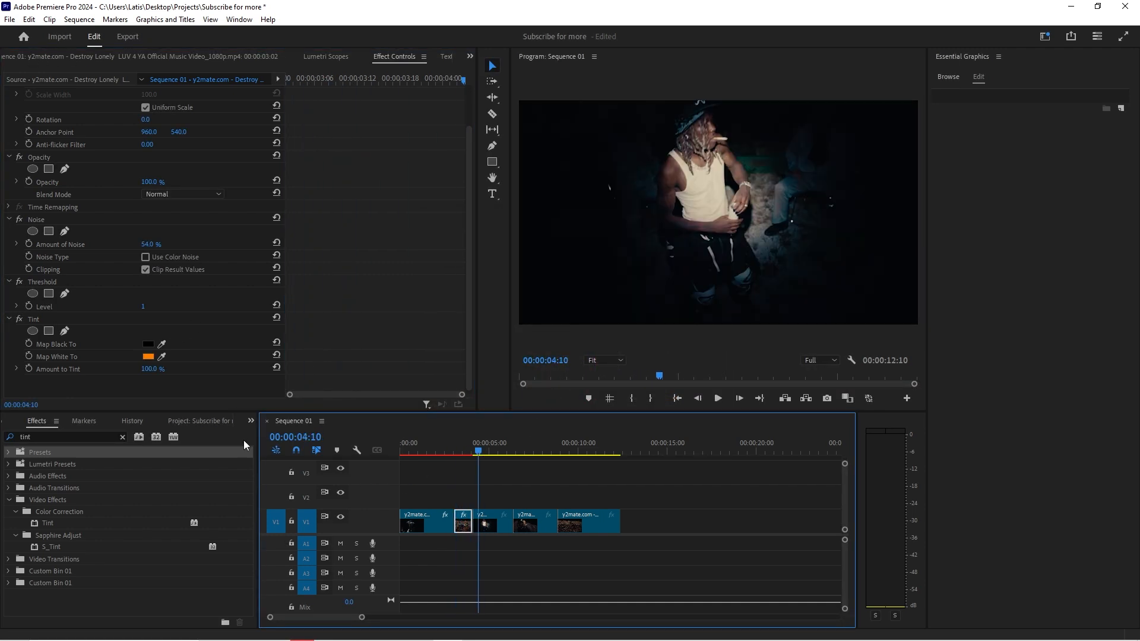
Select both the Noise and Threshold effects on the first clip and copy them.
click(418, 519)
click(77, 267)
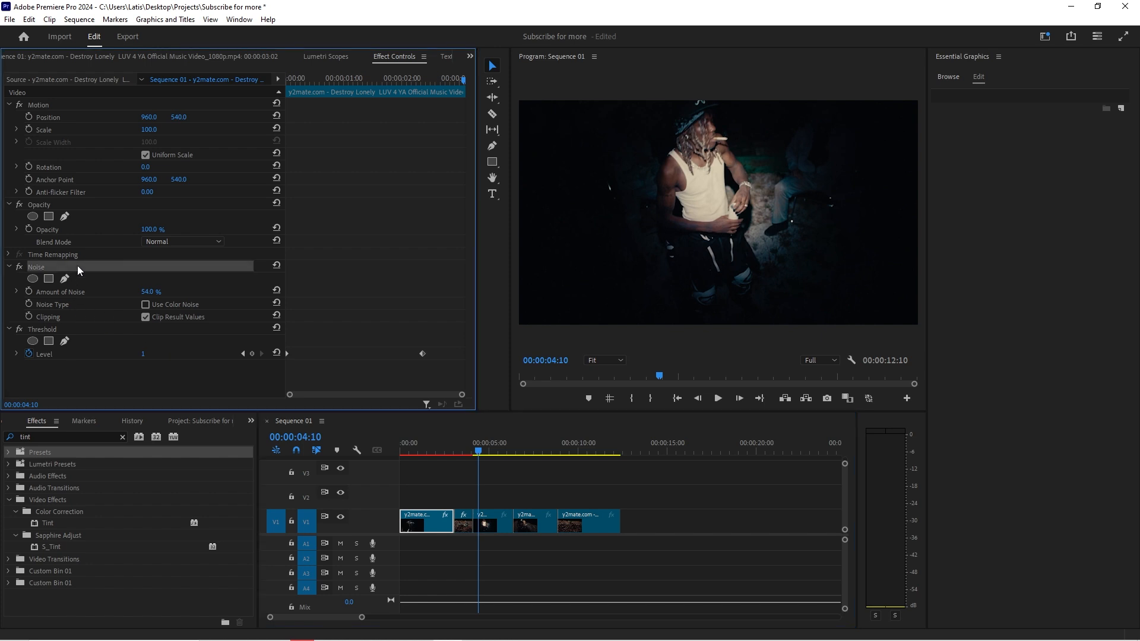
click(91, 333)
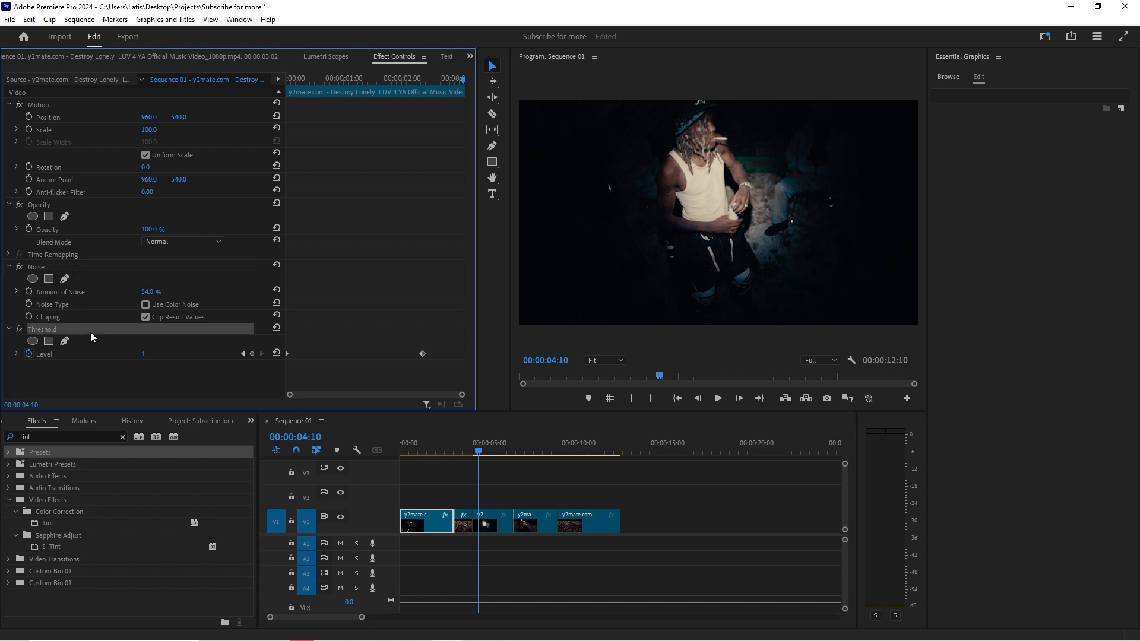
click(99, 274)
click(112, 265)
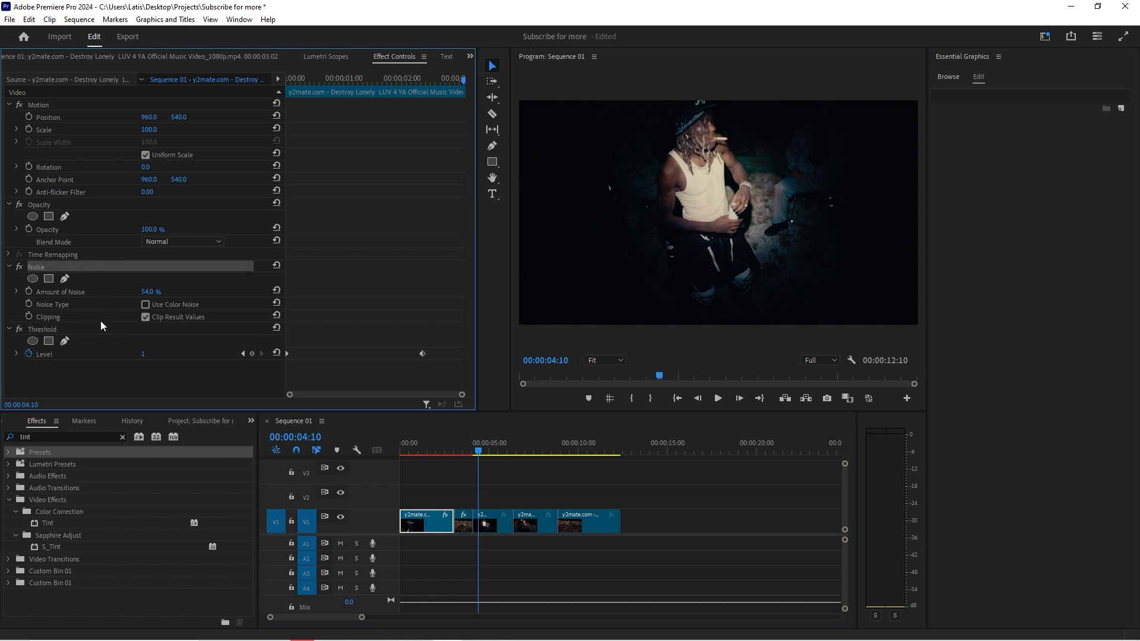
click(98, 329)
ctrl+click(101, 262)
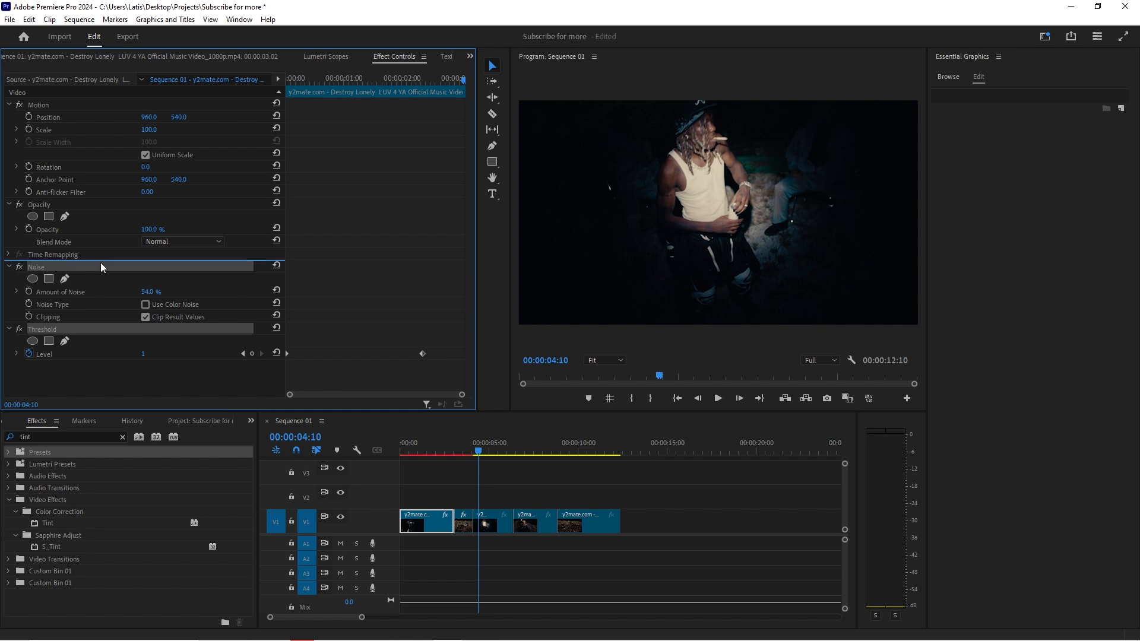
right_click(112, 269)
click(157, 338)
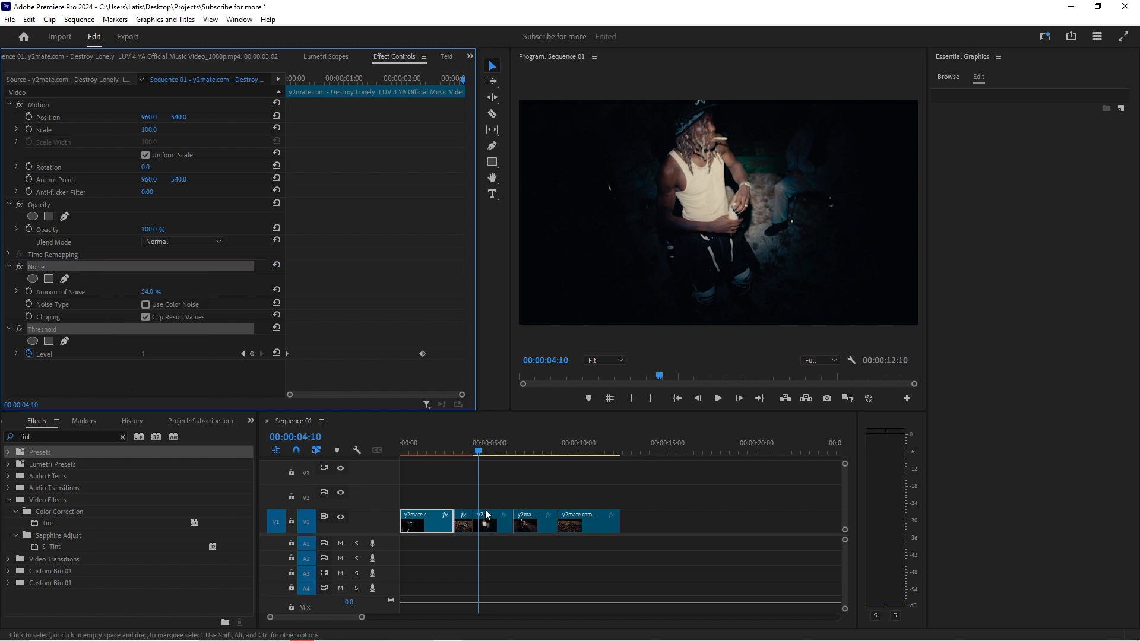
Paste the copied Noise and Threshold effects onto the third clip and preview the clip.
click(491, 520)
right_click(232, 329)
click(262, 409)
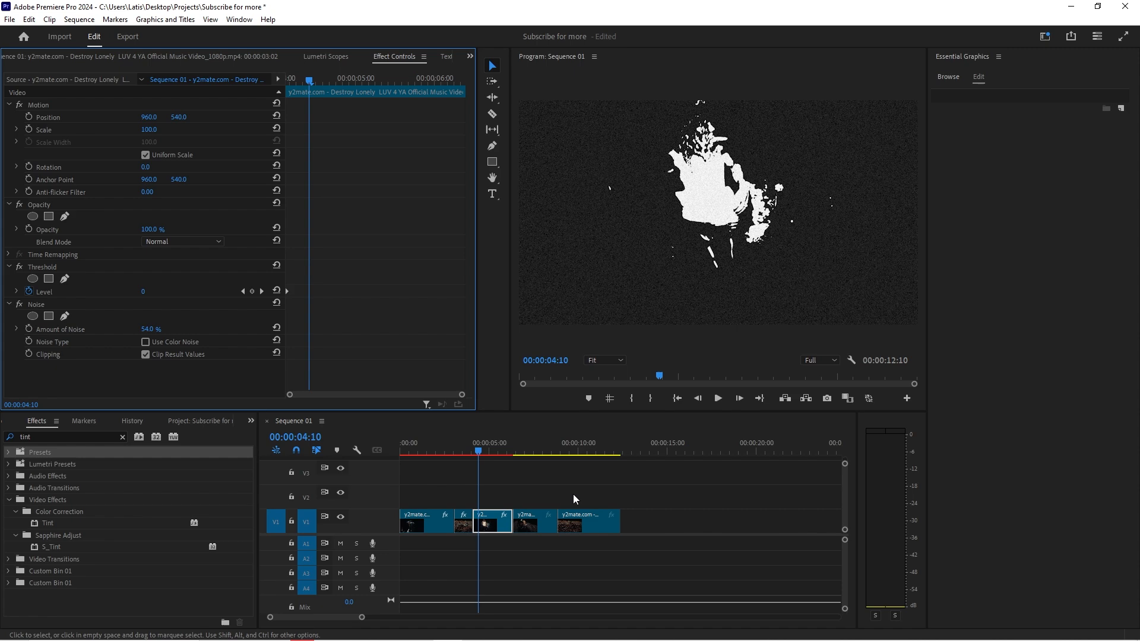
click(547, 553)
key(space)
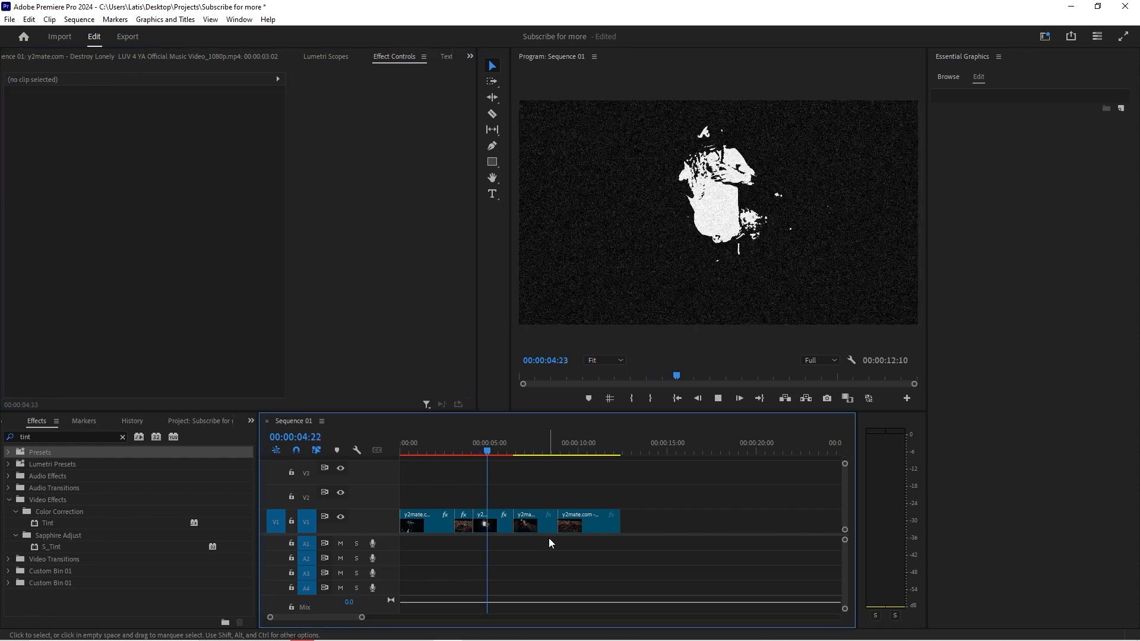
key(space)
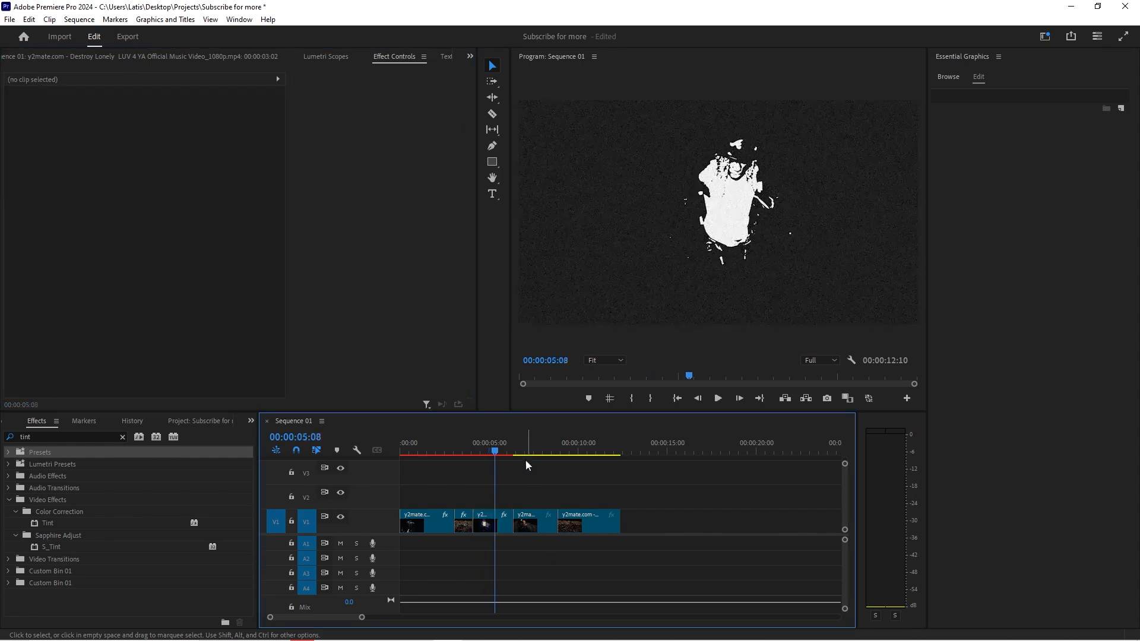
Try the Noise effect above Threshold on the third clip, preview it, and move Threshold back above Noise.
double_click(485, 515)
click(419, 56)
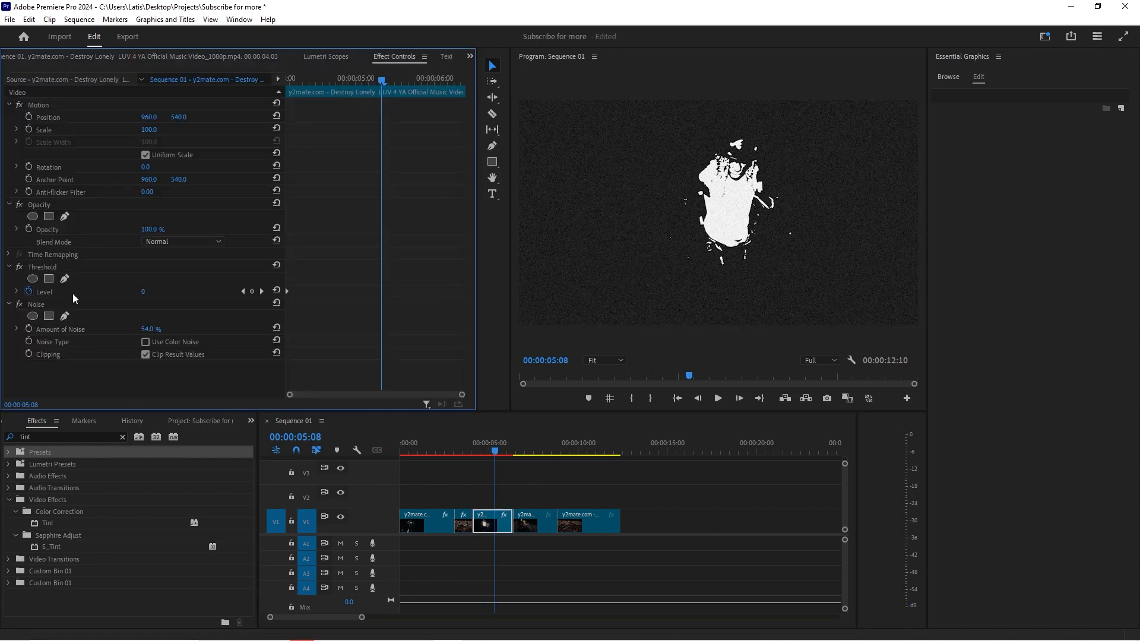
click(38, 308)
drag(40, 274, 44, 270)
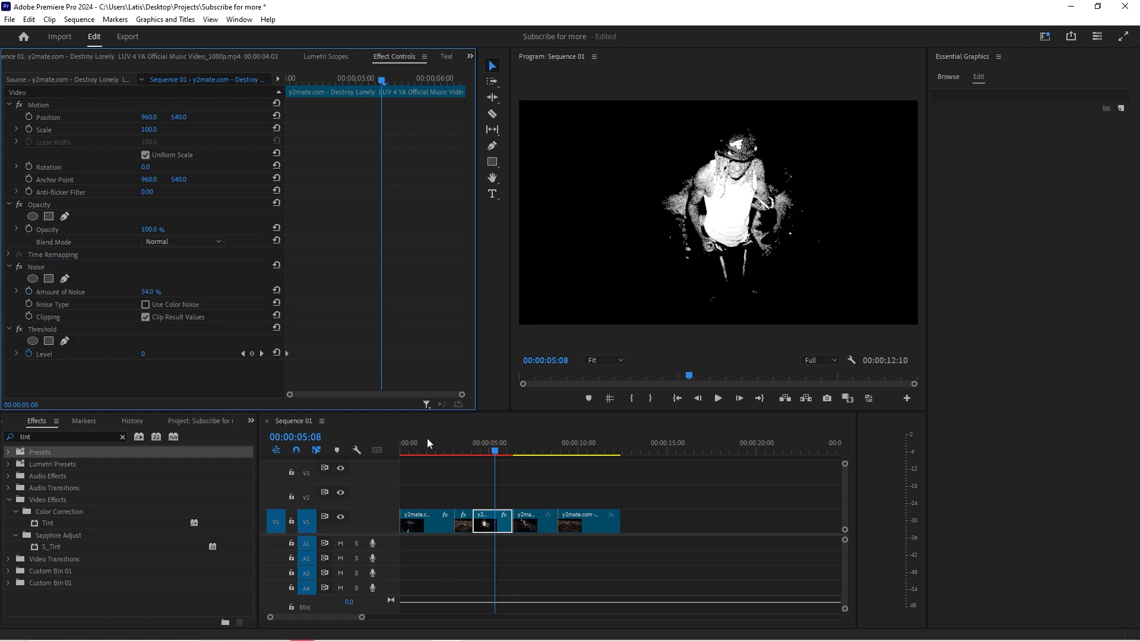
click(475, 445)
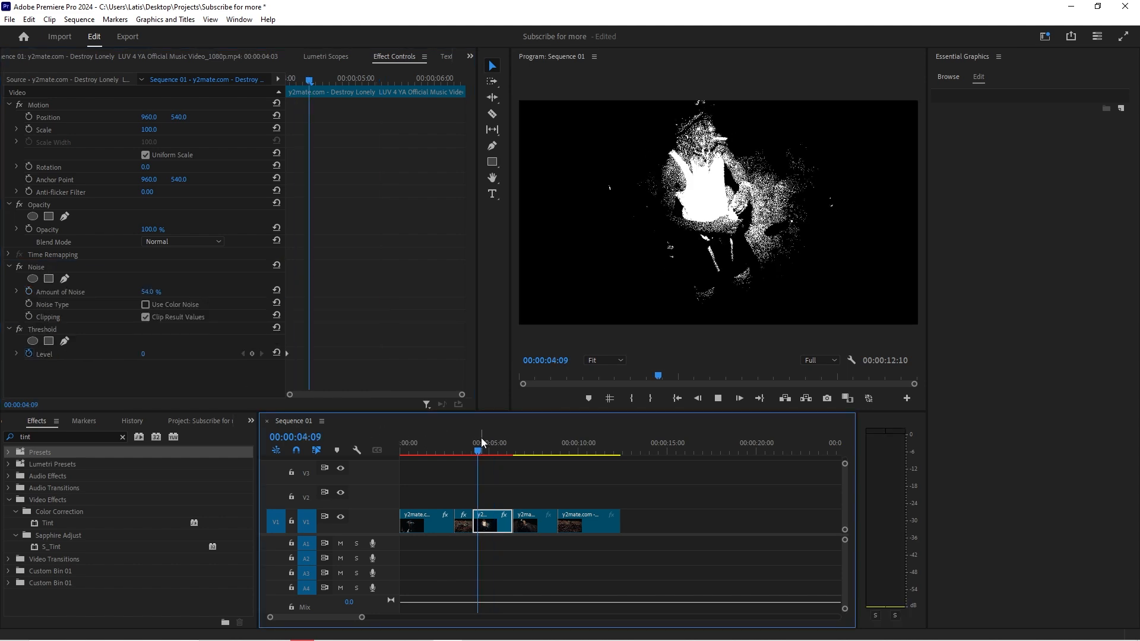
key(space)
drag(126, 330, 39, 265)
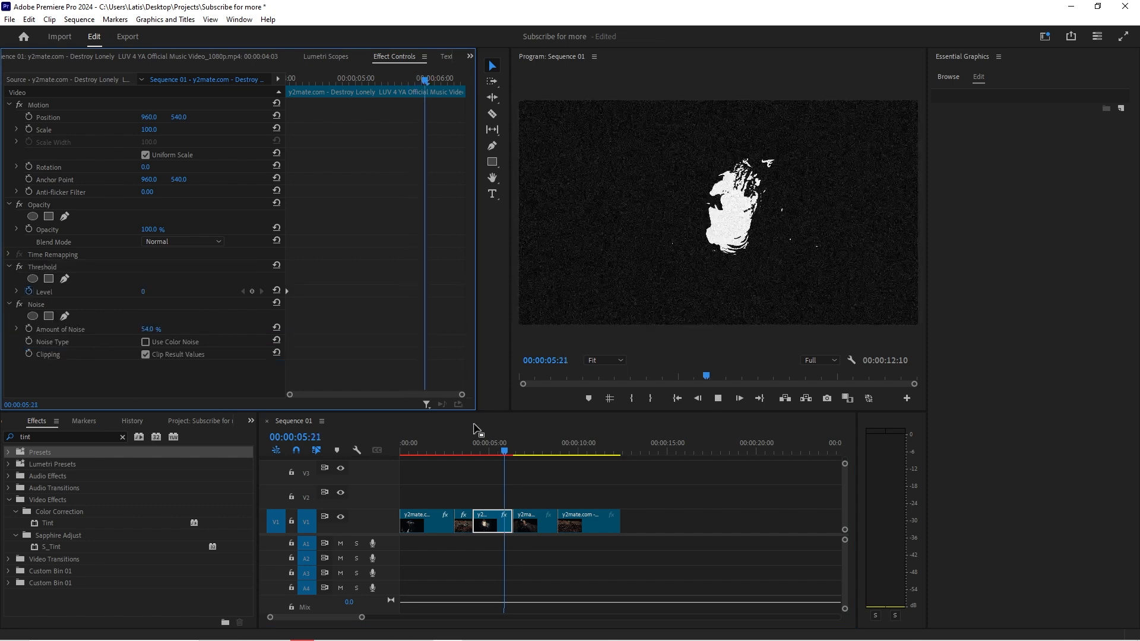
Play back the third clip with Threshold above Noise to check the look.
click(477, 445)
key(space)
click(474, 445)
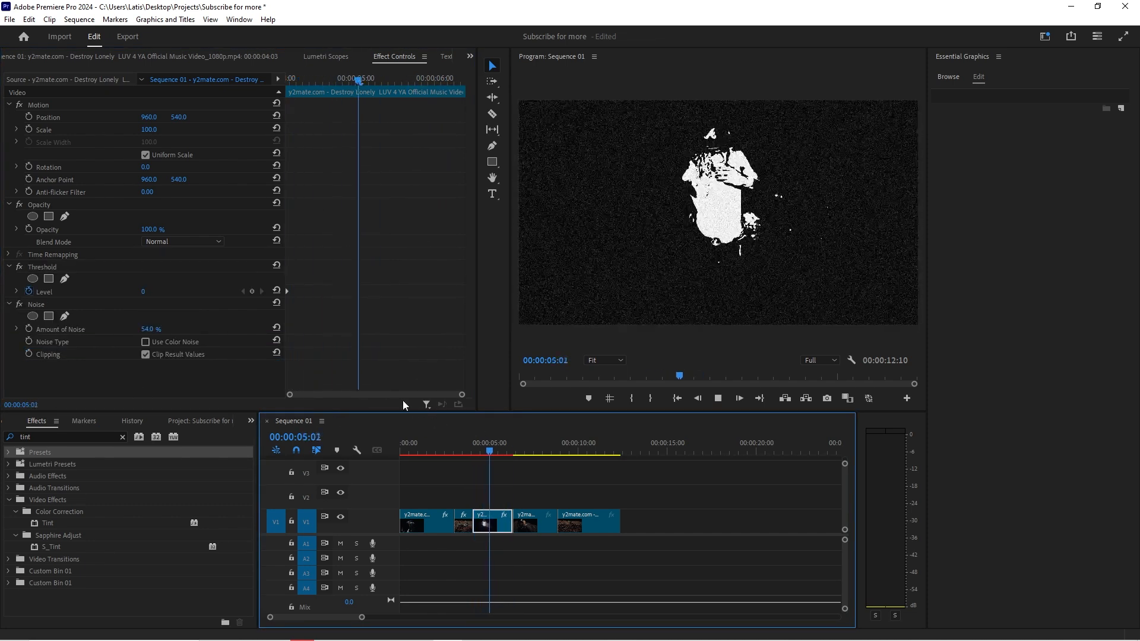
click(484, 451)
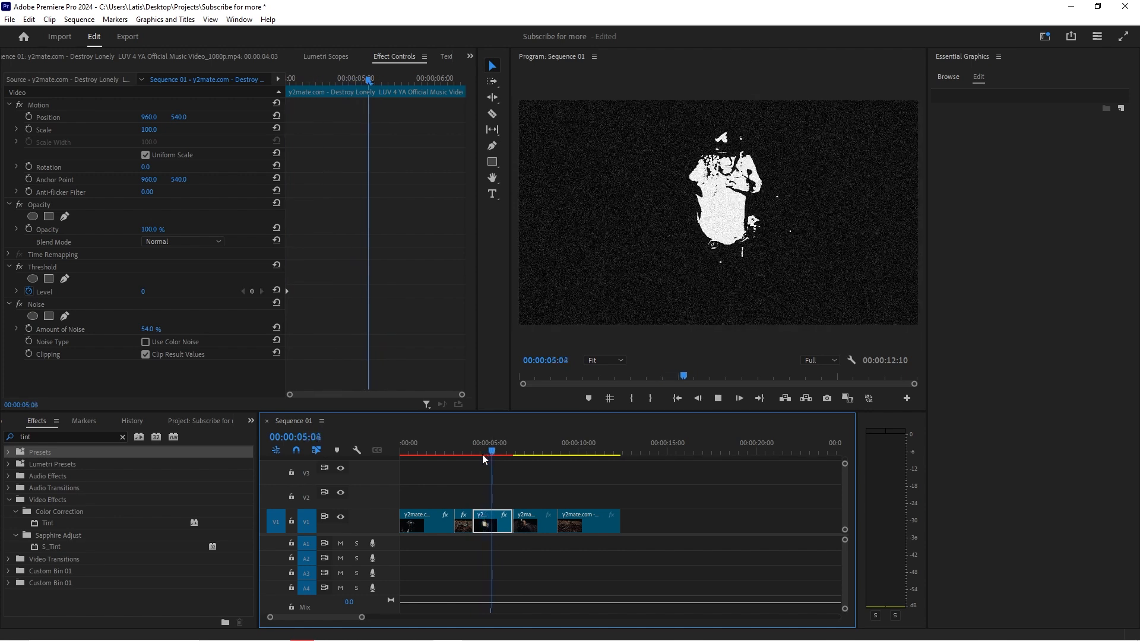
key(space)
Search the effects for "find" and apply the Stylize Find Edges effect to the third clip.
click(117, 437)
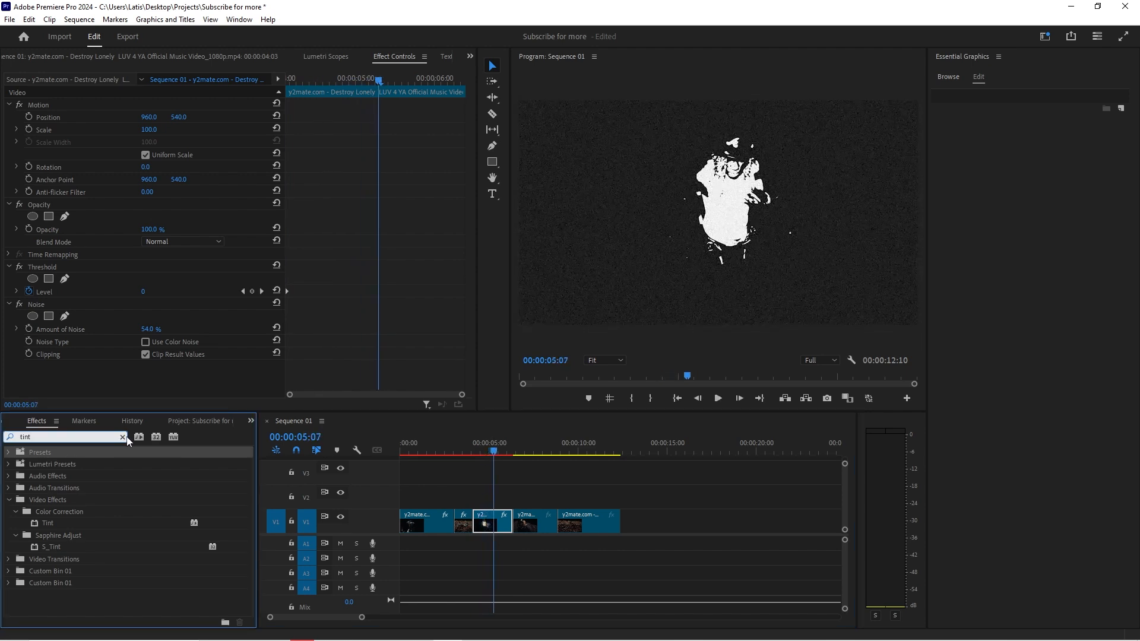
key(ctrl+a)
text(find)
drag(58, 546, 484, 522)
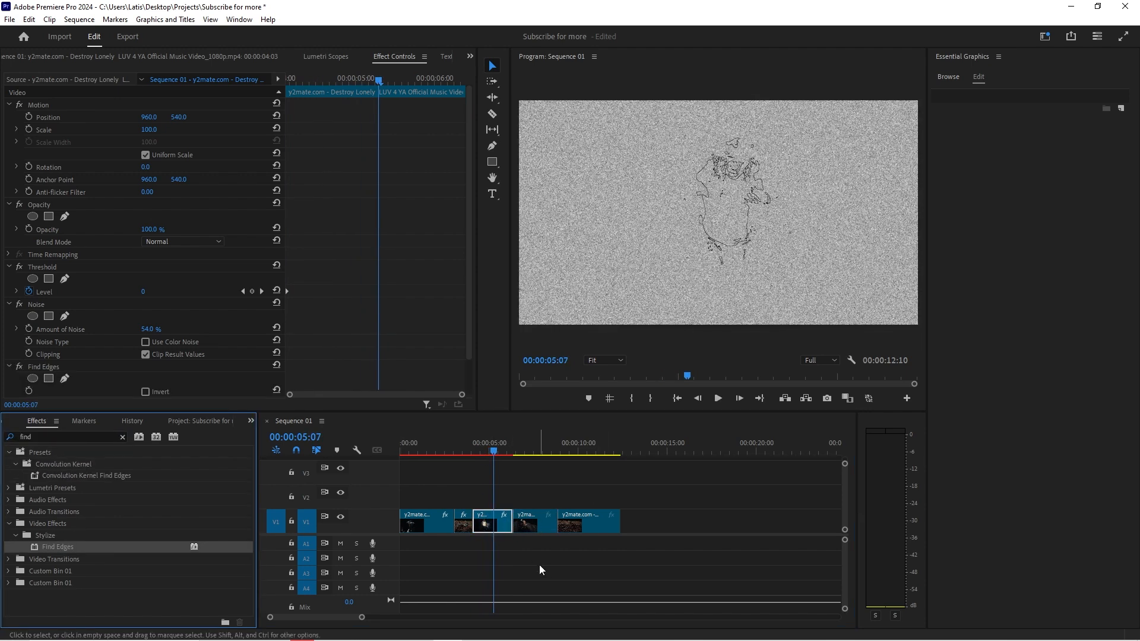
Place Find Edges above Threshold on the third clip, enable its Invert option, and play back the clip.
scroll(101, 330, down, 3)
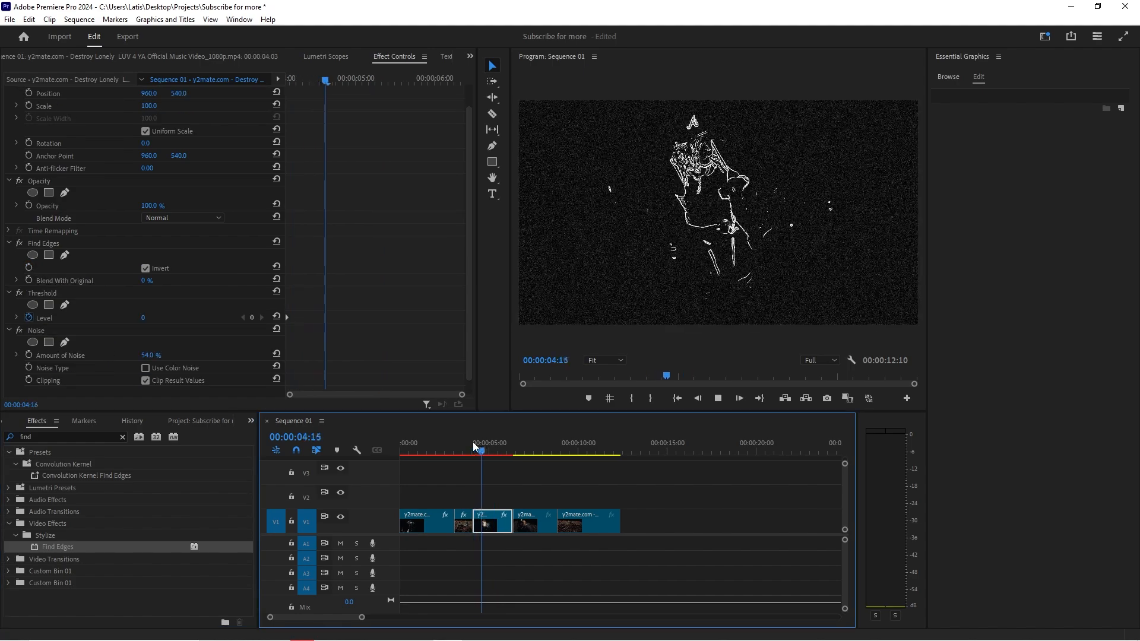
drag(511, 444, 491, 449)
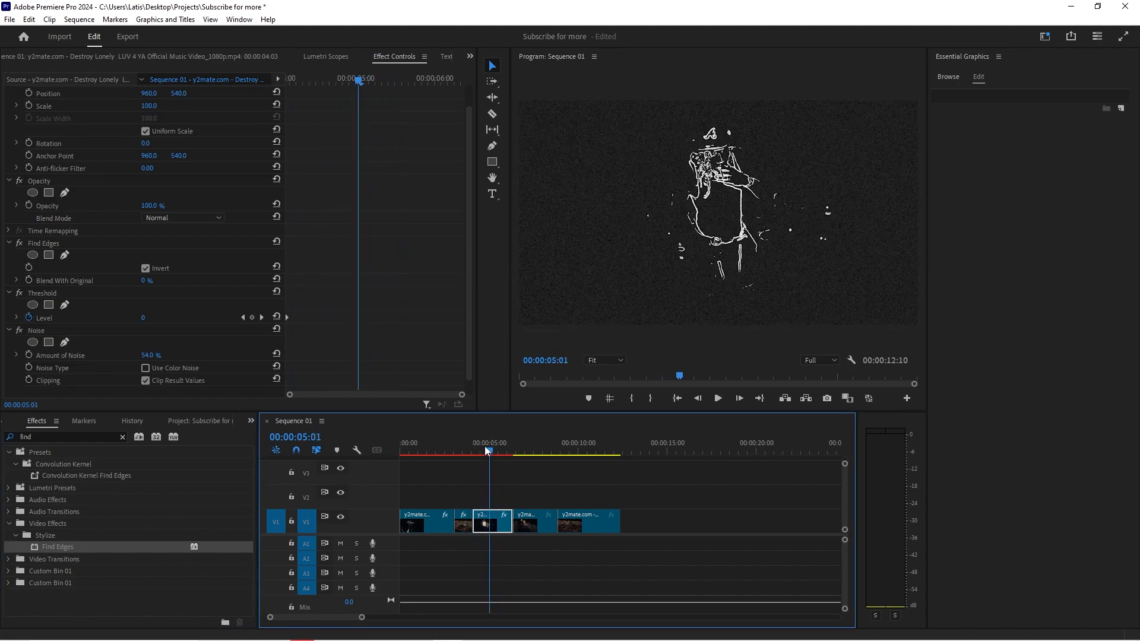
click(473, 444)
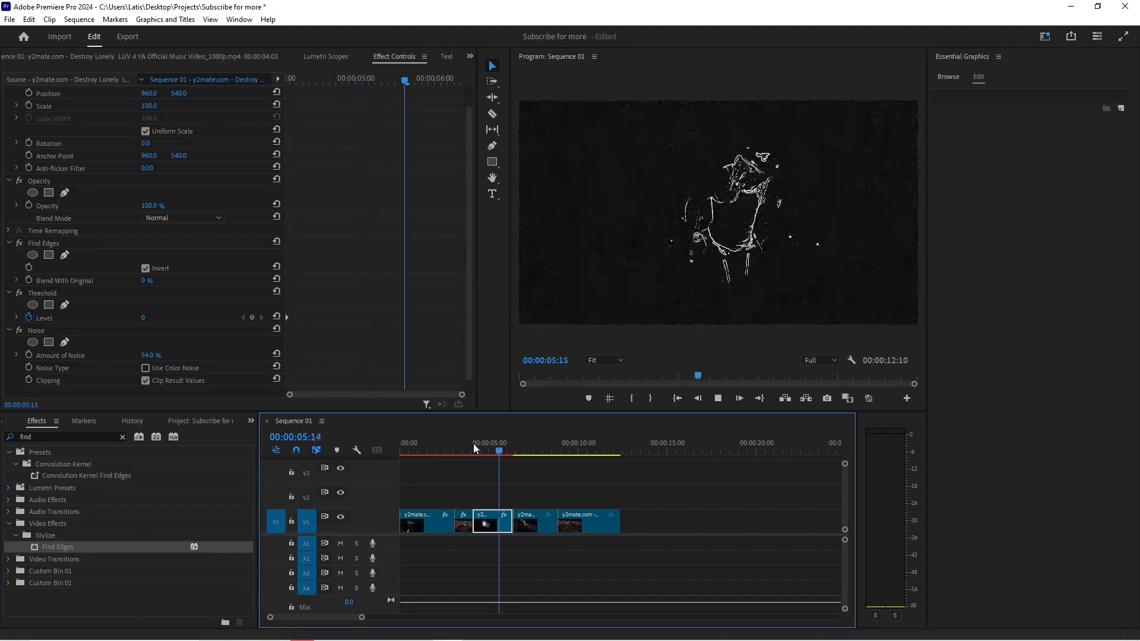
key(space)
key(space)
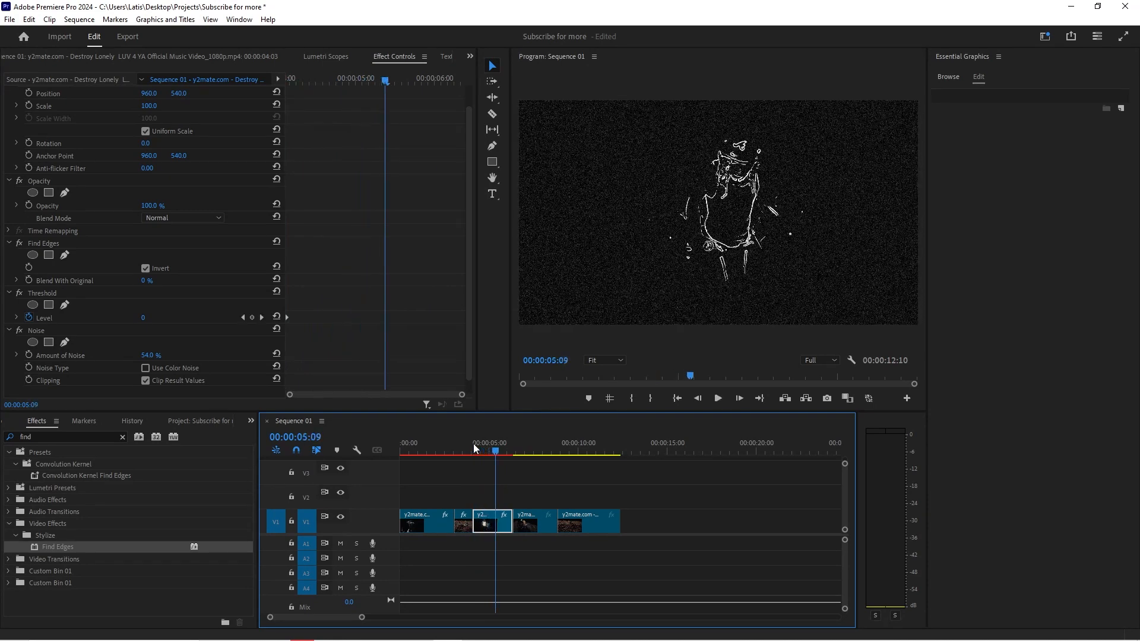
key(space)
Compare Find Edges with Invert off and on, set Blend With Original to 70%, and preview the third clip.
click(148, 270)
click(148, 271)
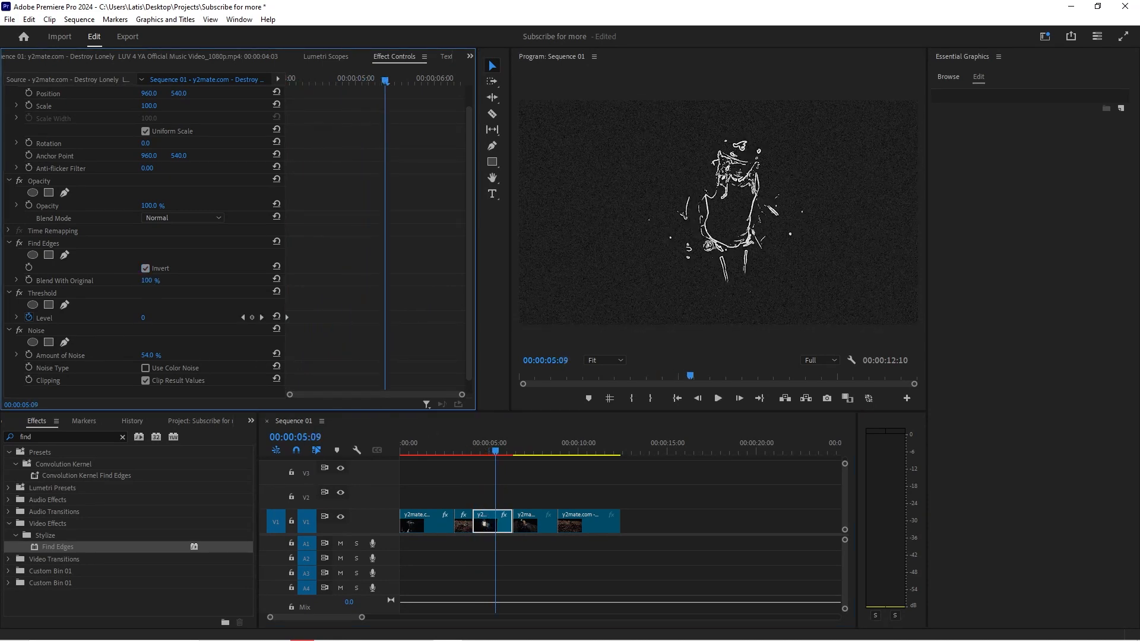
drag(205, 281, 146, 280)
mouse_move(144, 281)
mouse_down()
mouse_move(179, 281)
mouse_move(156, 280)
mouse_up()
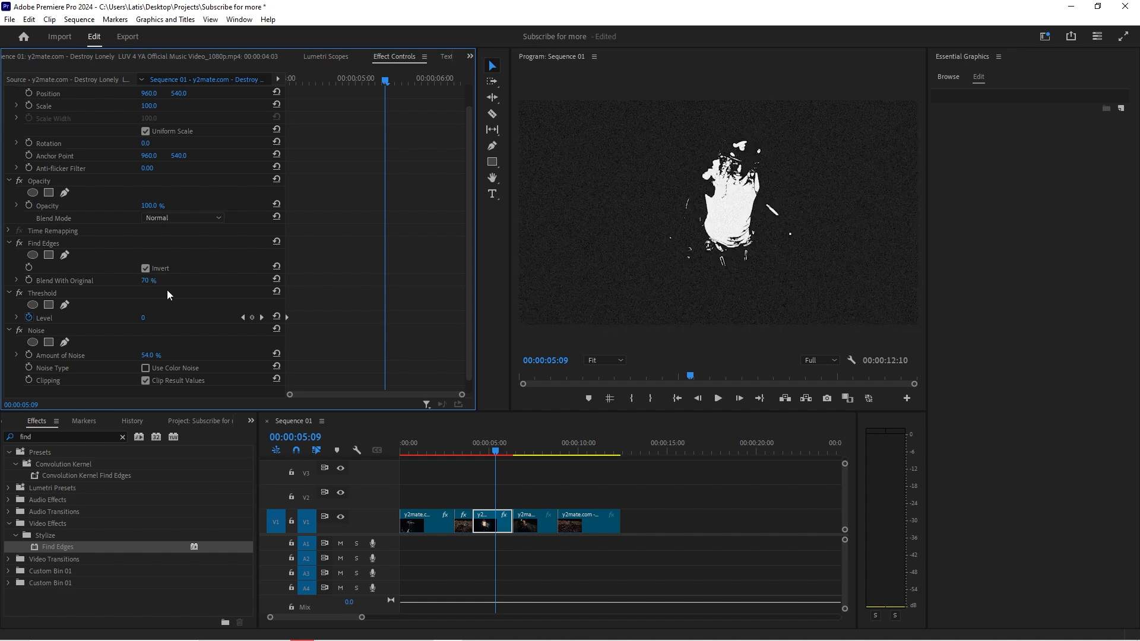
click(474, 443)
key(space)
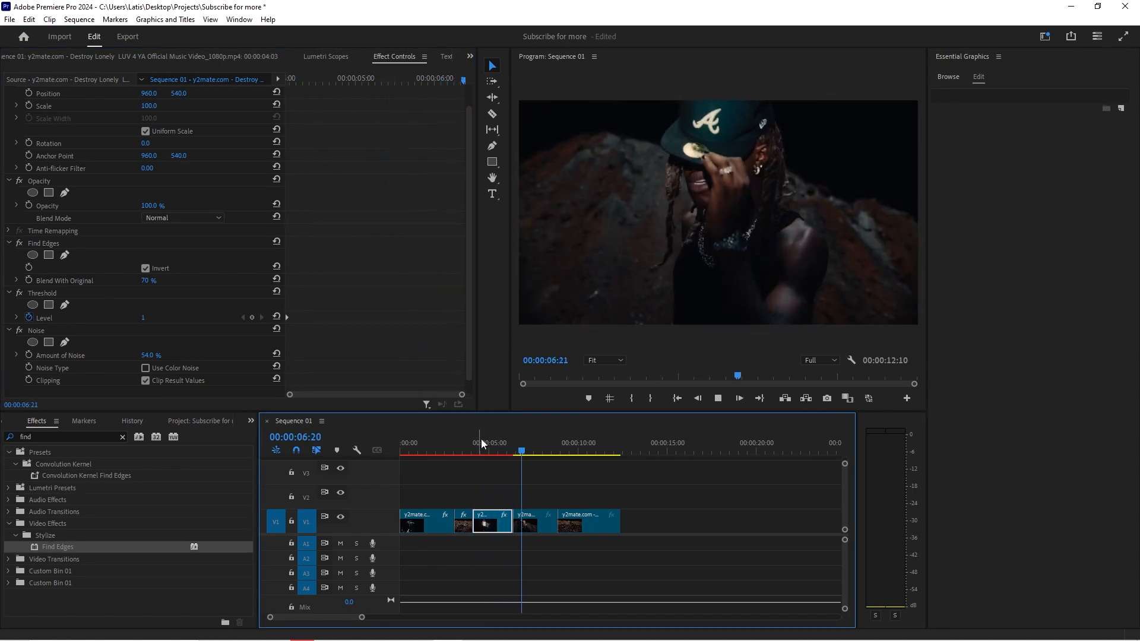
click(484, 444)
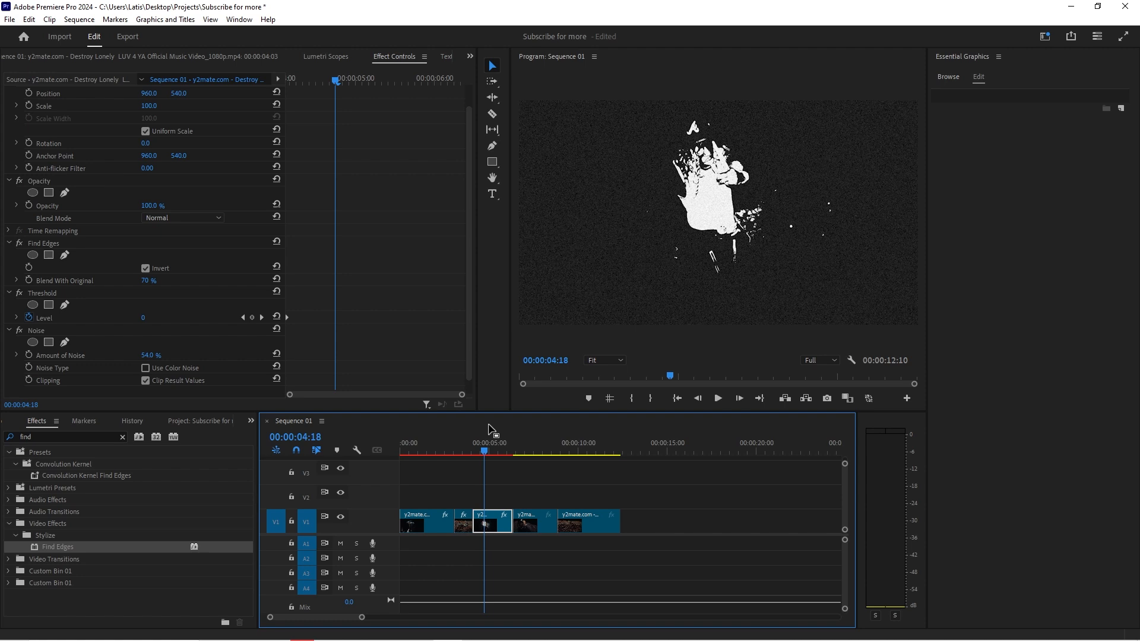